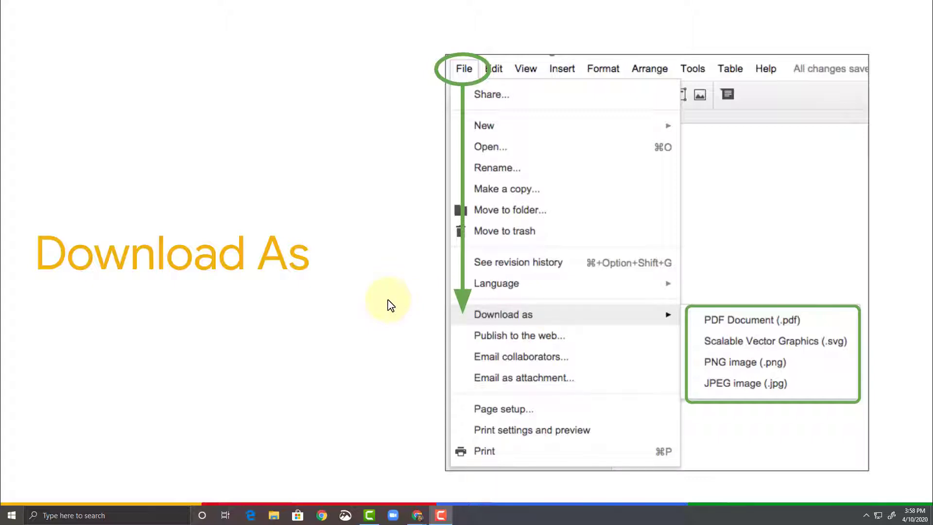
Switch to the untitled drawing in Google Drawings and open its version history
key("alt+Tab")
key("alt+Tab")
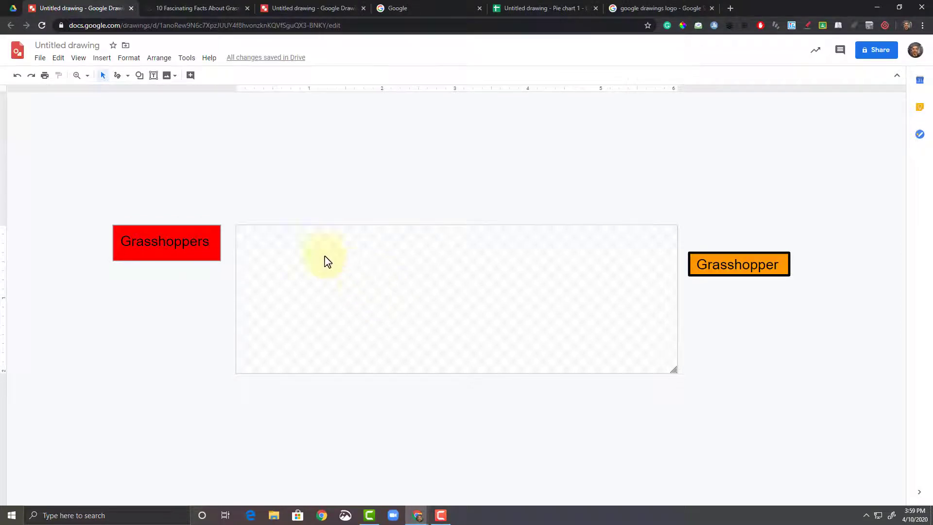
left_click(40, 58)
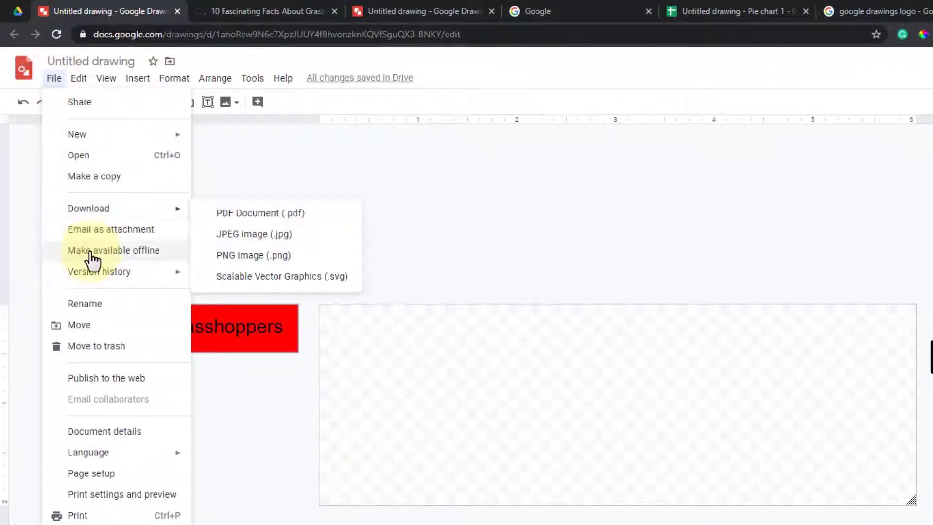
mouse_move(93, 260)
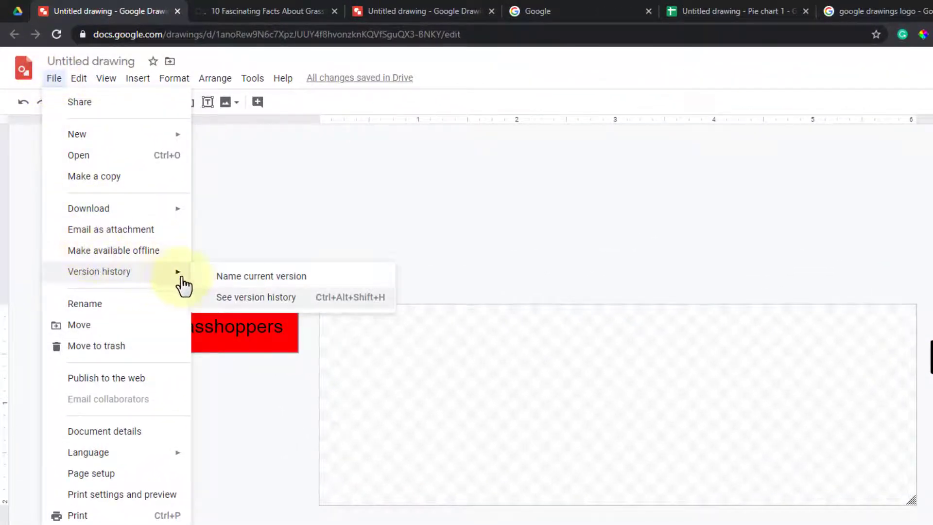
left_click(256, 297)
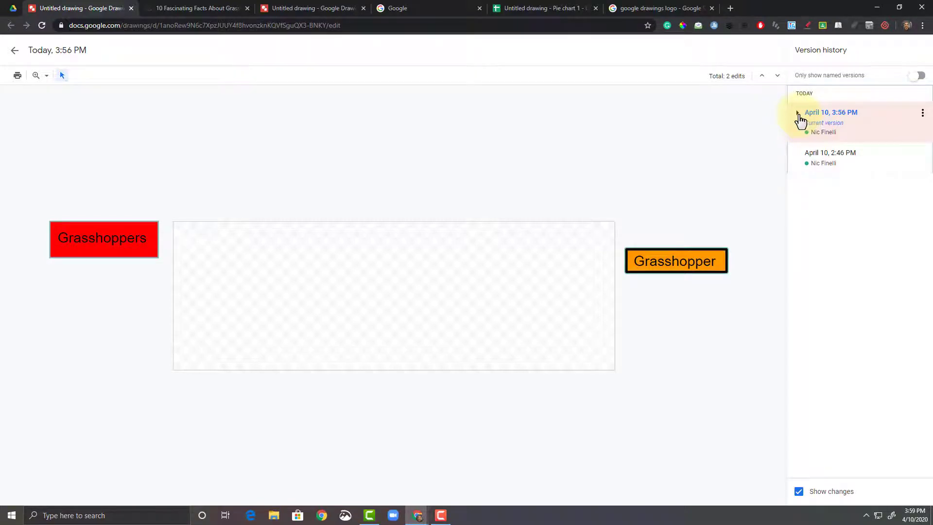
Expand the current version's detailed history and preview the drawing's 3:41 PM, 3:40 PM and 3:39 PM versions
left_click(798, 114)
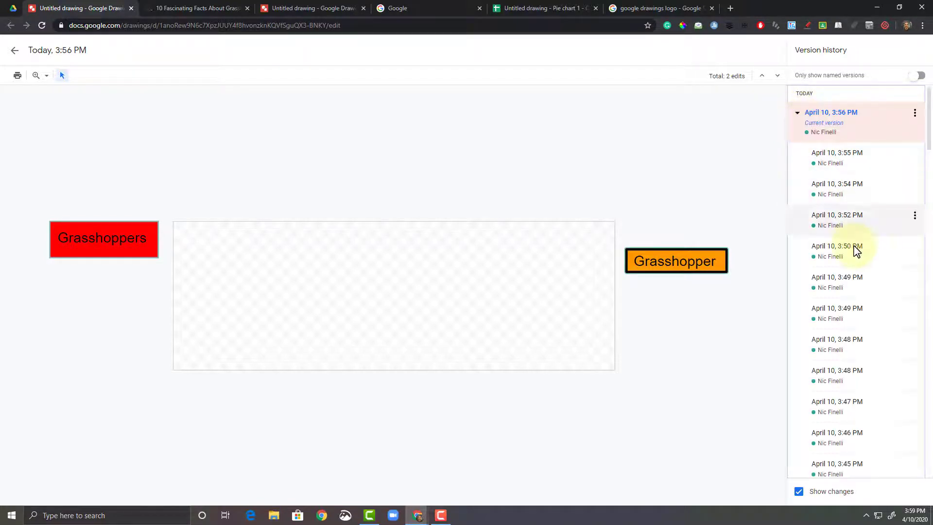
scroll(853, 250, "down", 5)
scroll(856, 250, "down", 3)
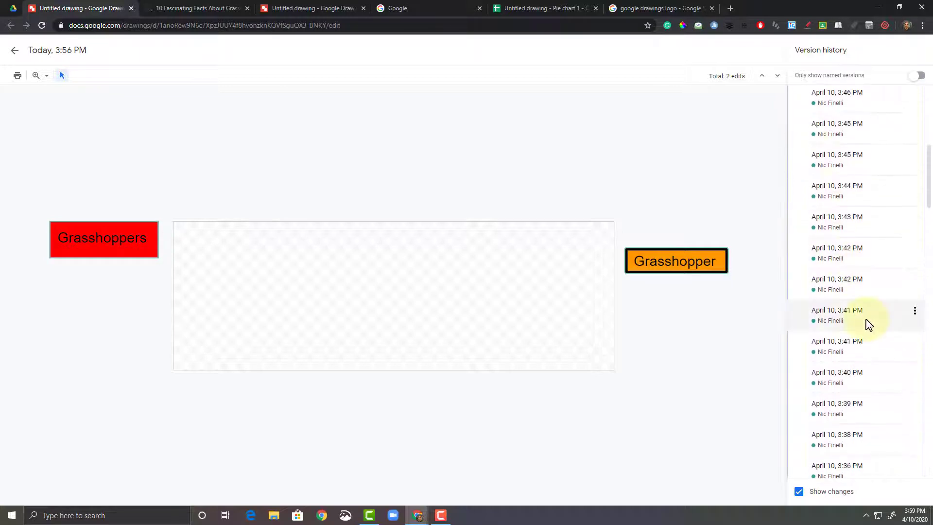
left_click(869, 325)
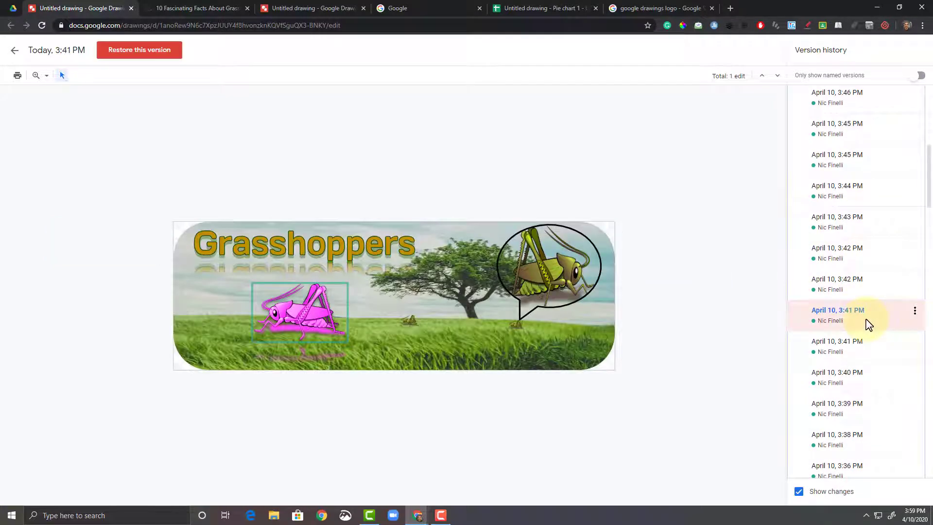
left_click(848, 384)
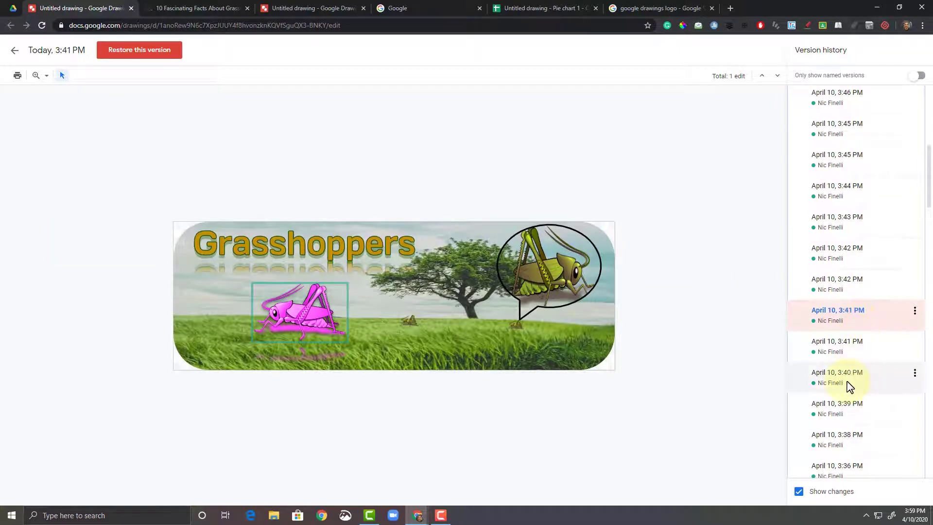
left_click(823, 414)
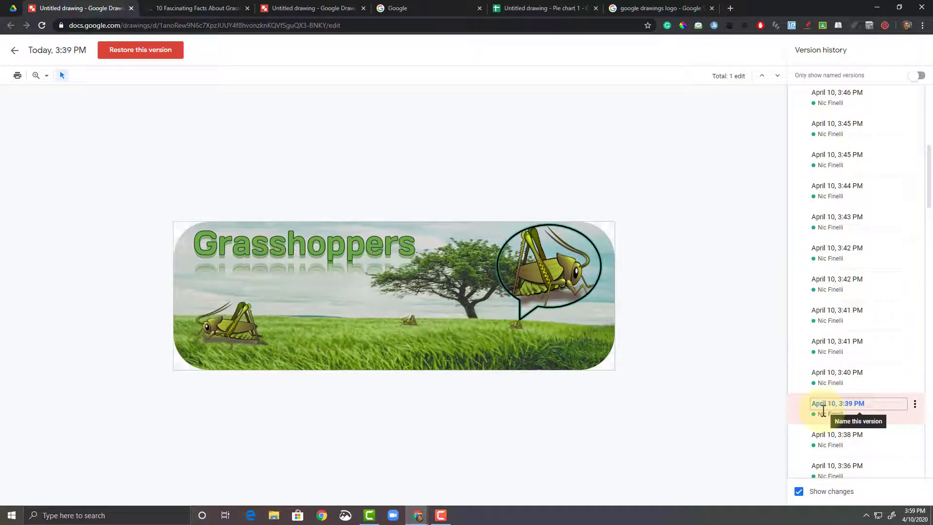
Restore the drawing to its April 10, 3:38 PM version
left_click(825, 440)
scroll(811, 399, "down", 2)
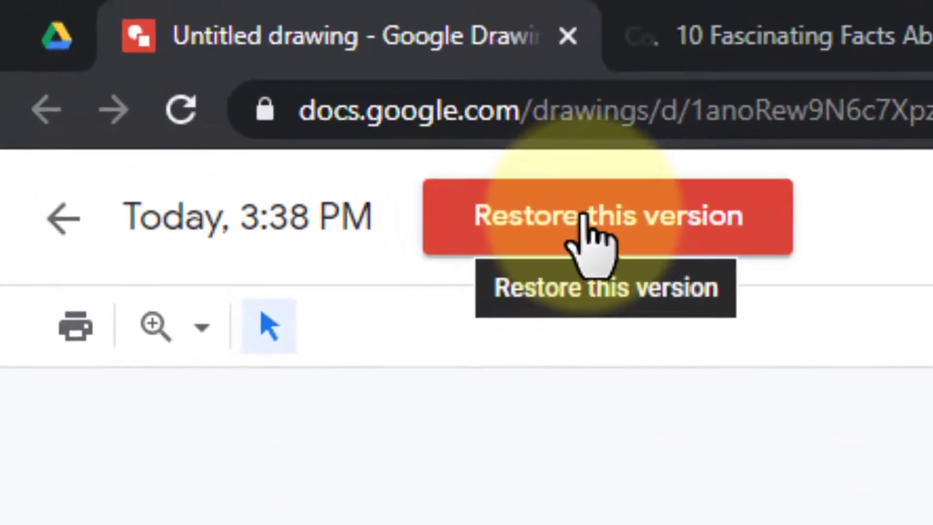
left_click(584, 215)
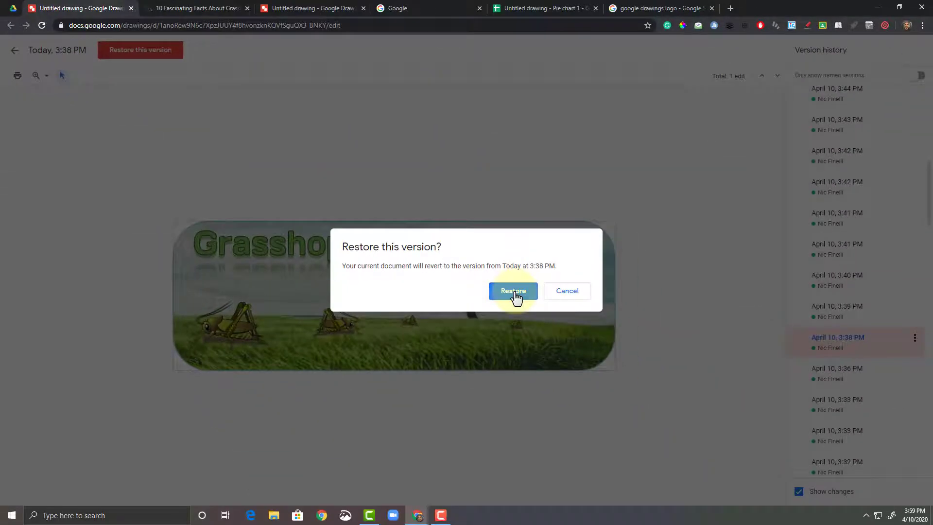
left_click(514, 292)
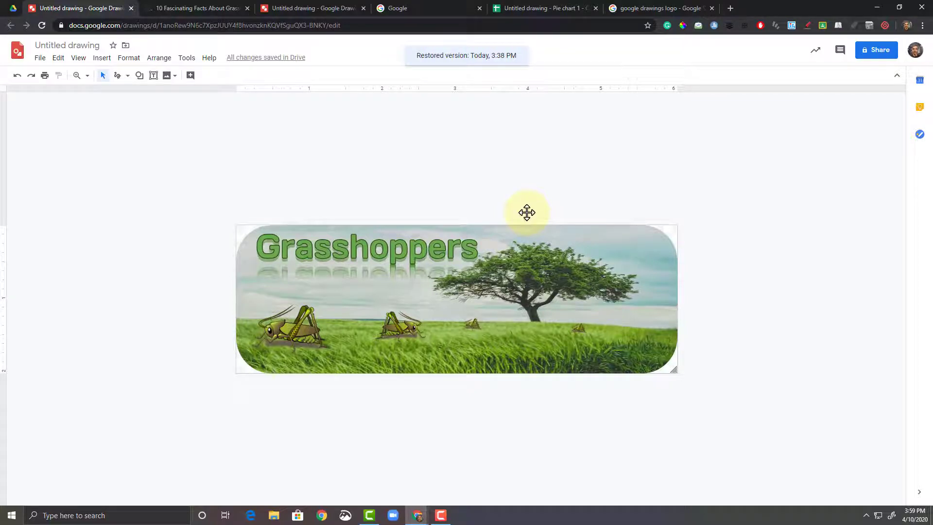
Download the drawing as a PNG image named grasshopper into the rl 1-7 folder
left_click(40, 58)
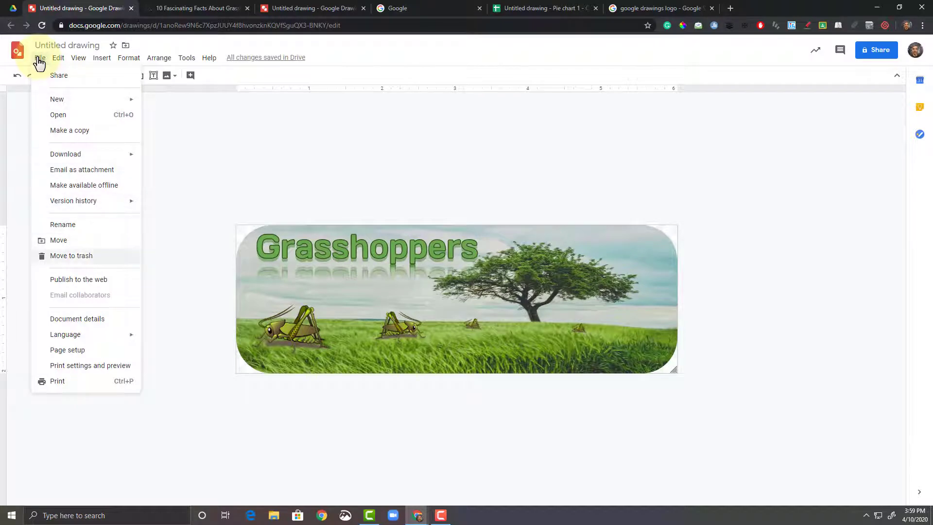
key("Up")
key("Up")
key("Up")
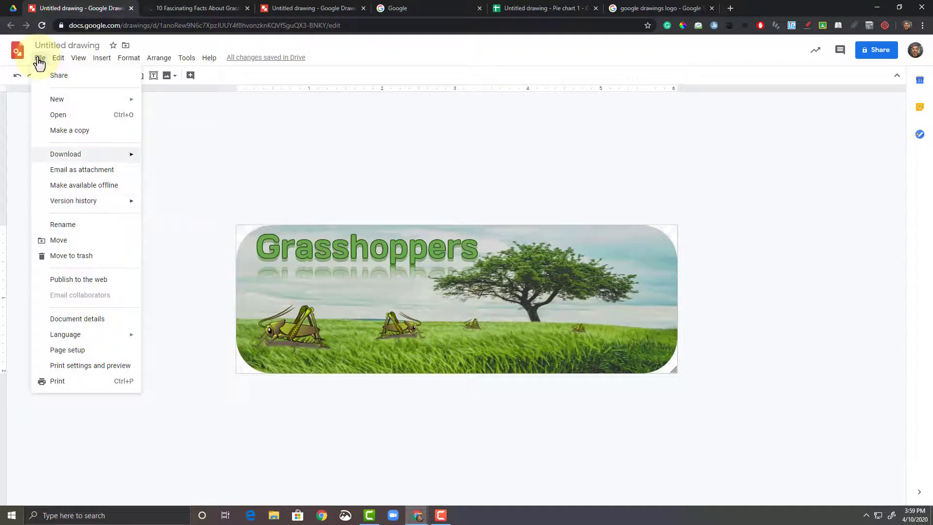
key("Right")
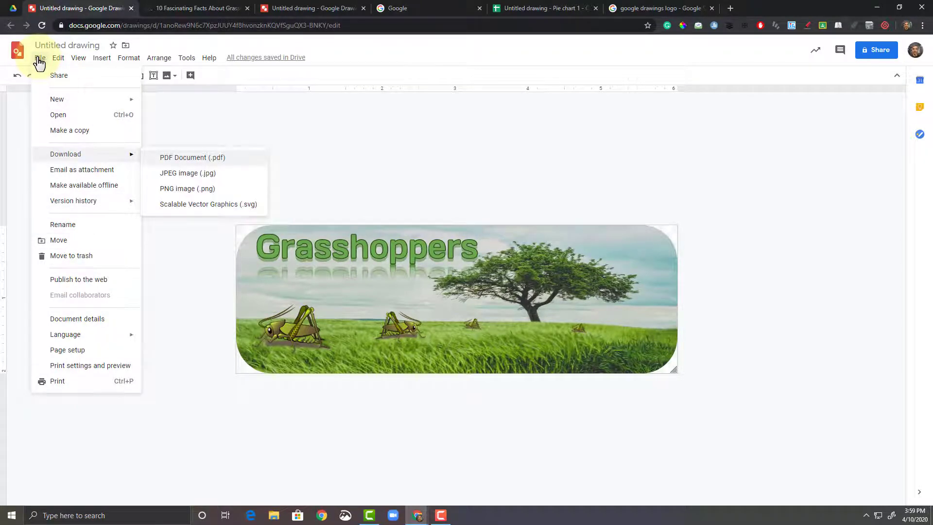
left_click(188, 193)
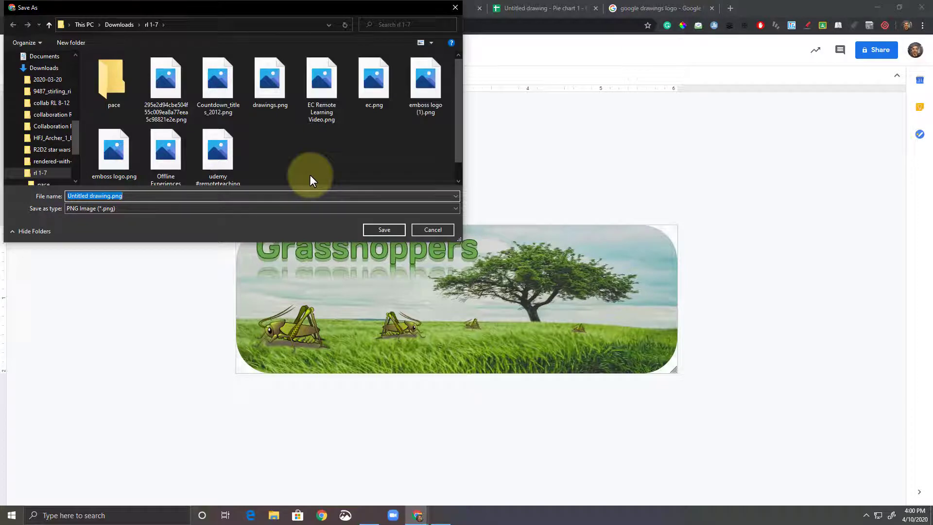
type("grasshopper")
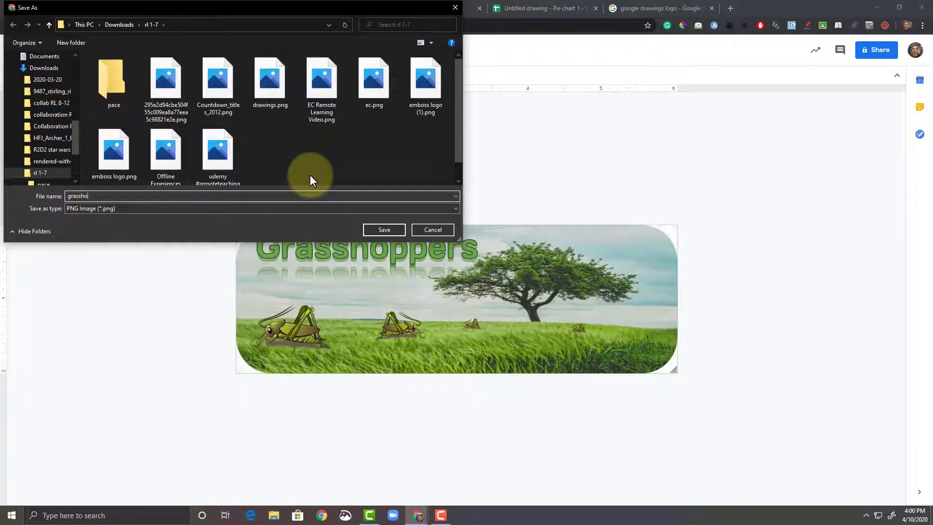
key("Return")
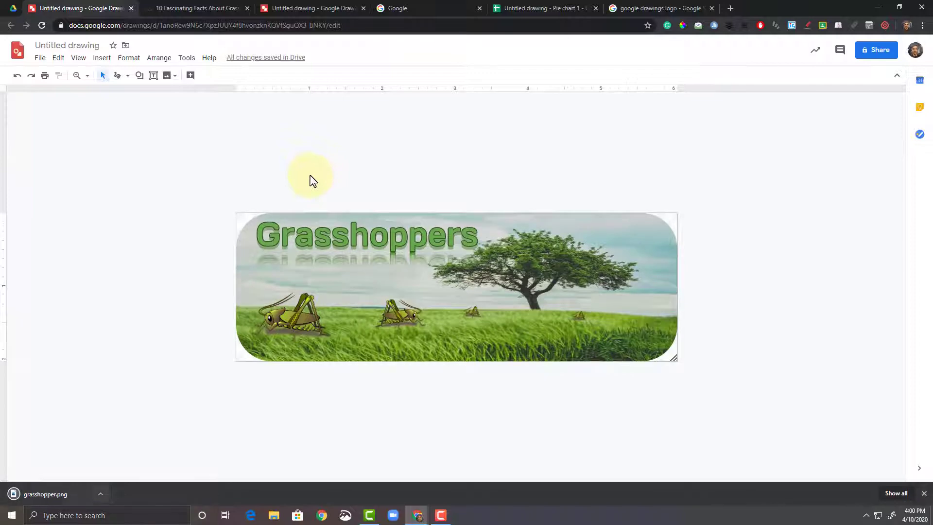
Open the downloaded grasshopper.png in Photos, look over the image and the available editing options, and close the viewer
left_click(100, 494)
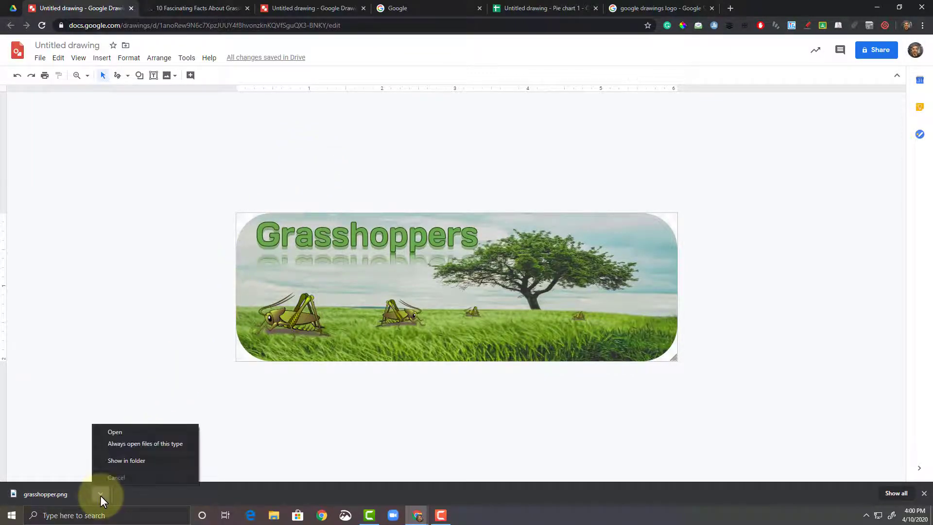
left_click(115, 432)
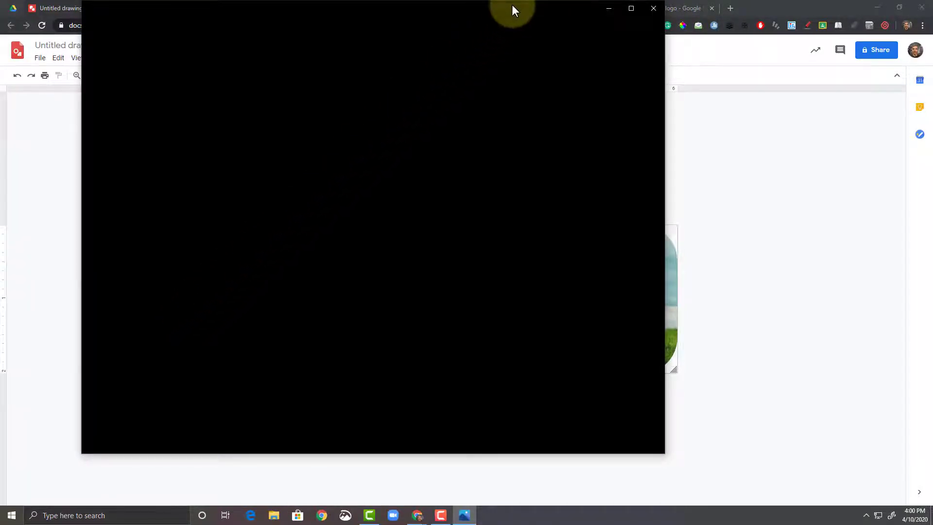
left_click_drag(511, 5, 508, 44)
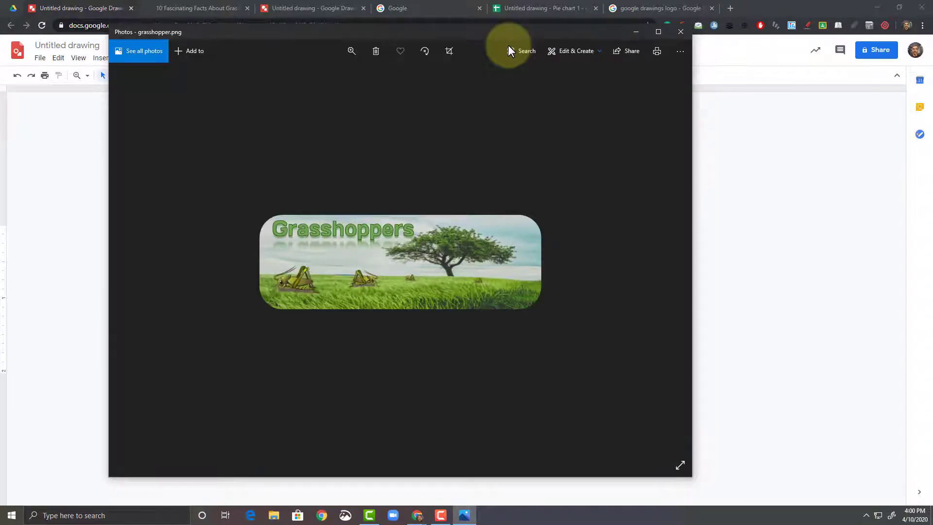
left_click(598, 50)
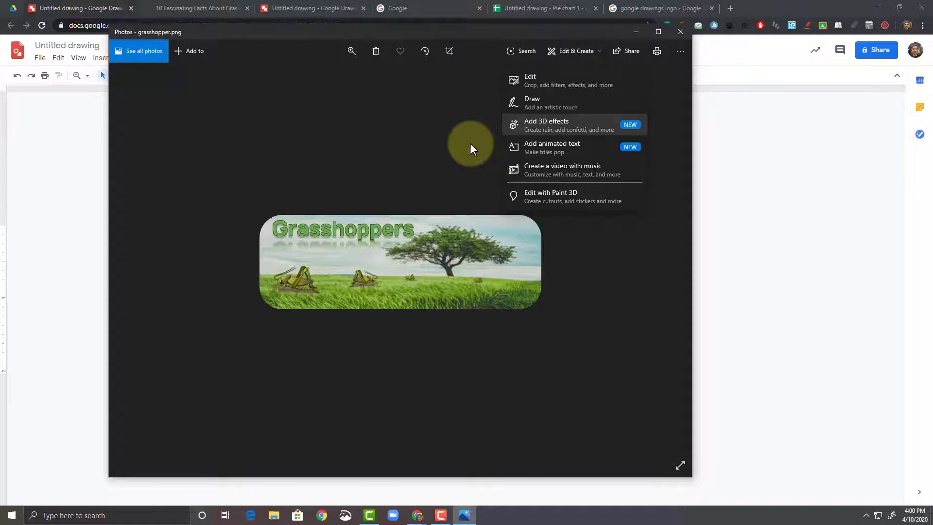
left_click(370, 156)
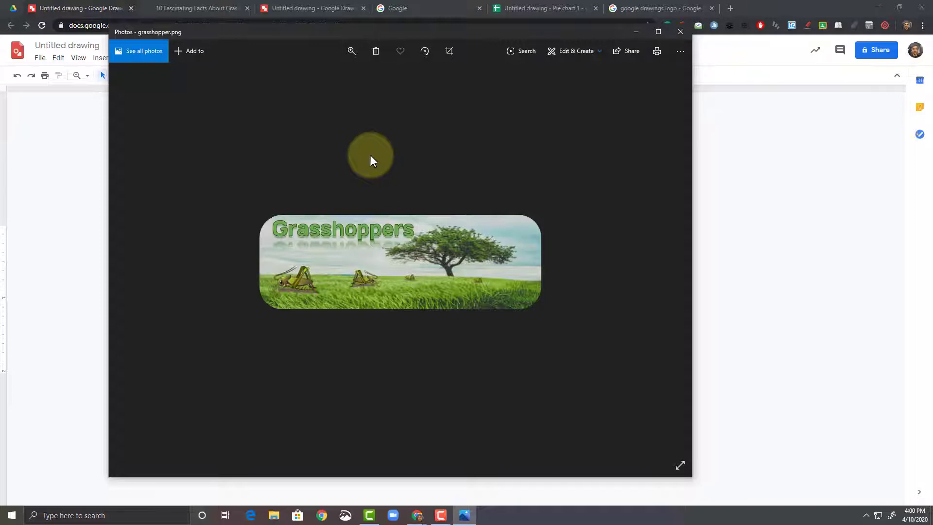
left_click(681, 32)
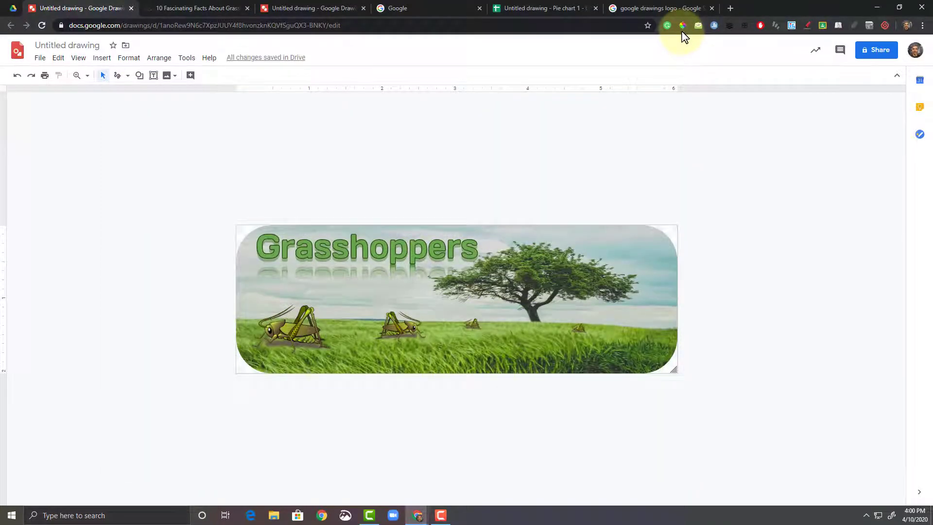
Create a blank Google Docs document in a new browser tab through docs.new and dismiss the Grammarly pop-up
left_click(730, 8)
type("docs.new")
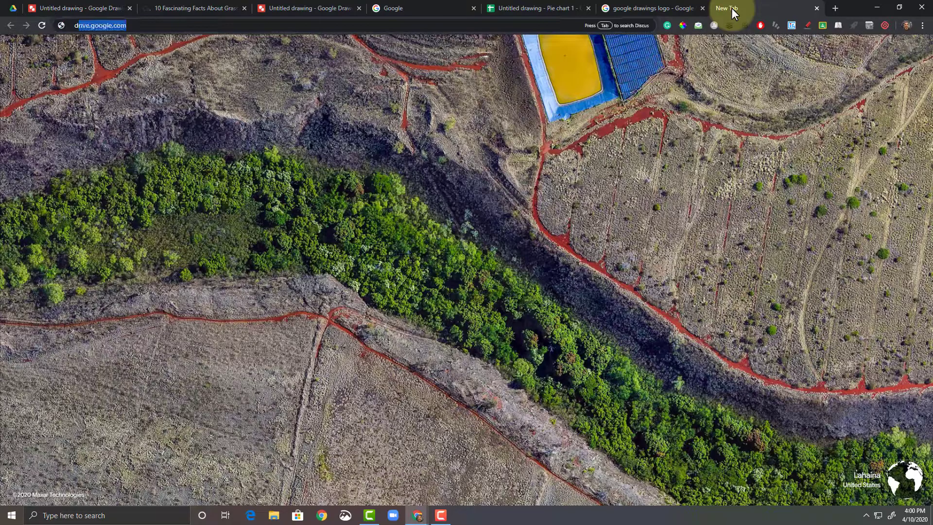
key("Return")
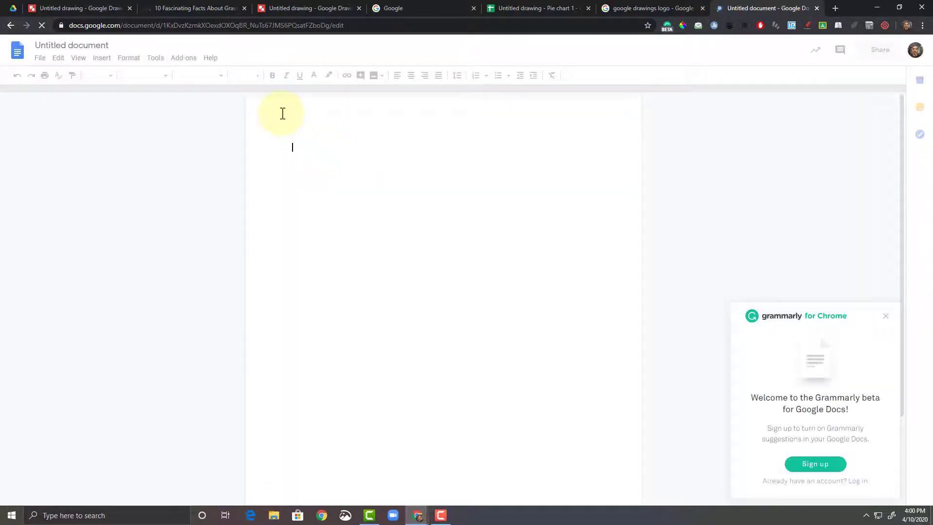
left_click(885, 316)
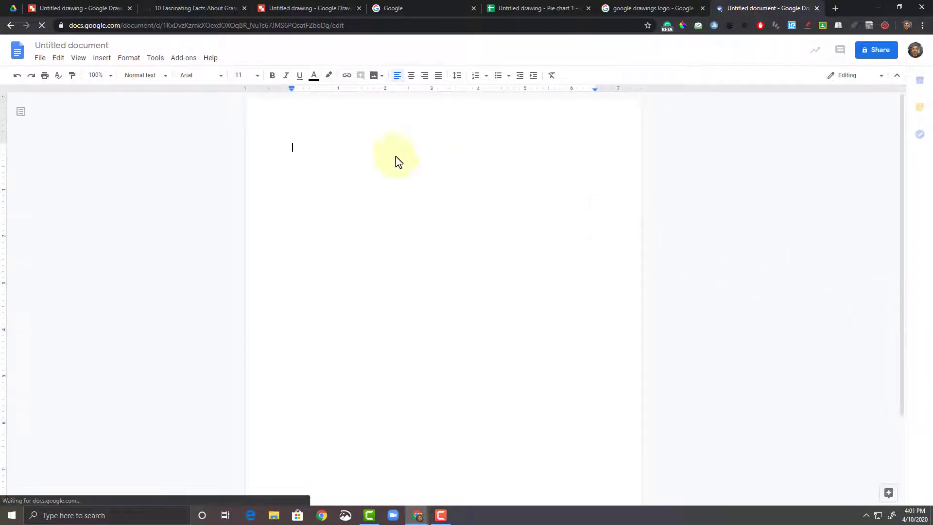
Browse Google Drive's recent images, shared drives and My Drive folders as image sources for the document
left_click(102, 60)
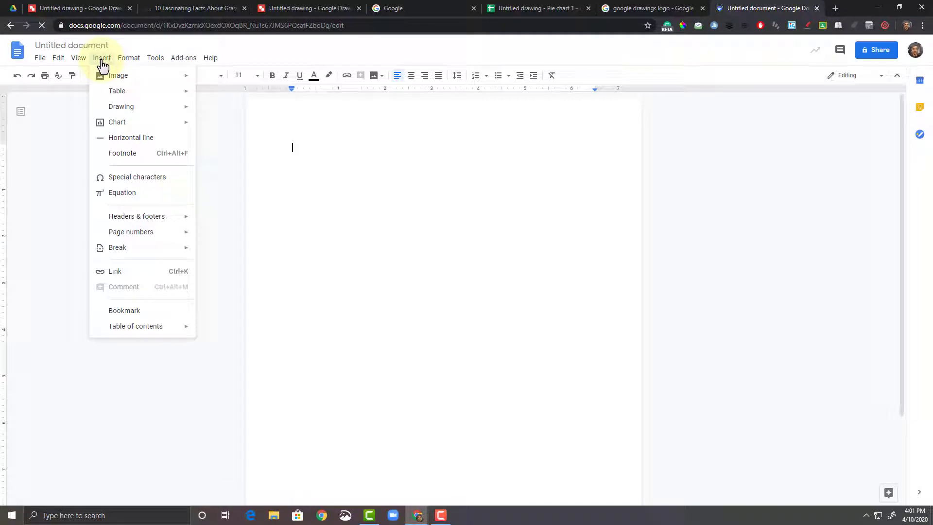
mouse_move(103, 66)
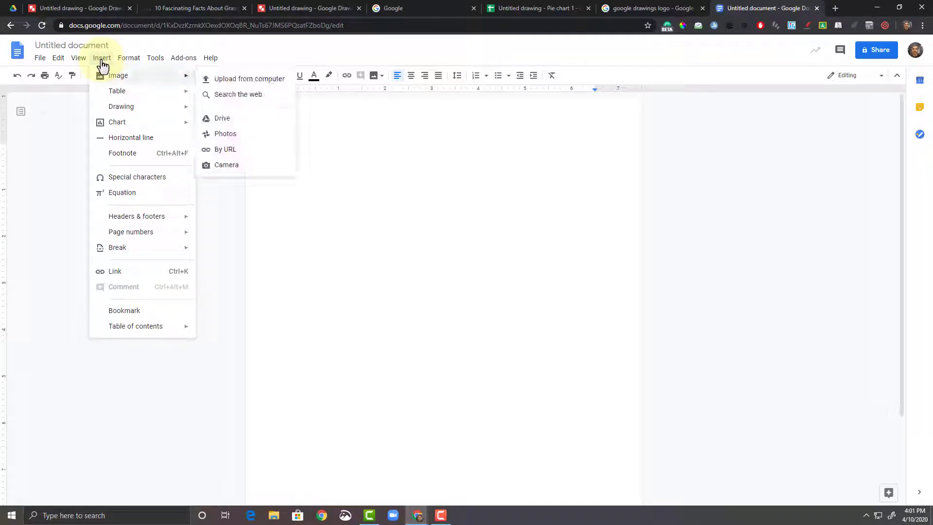
left_click(228, 119)
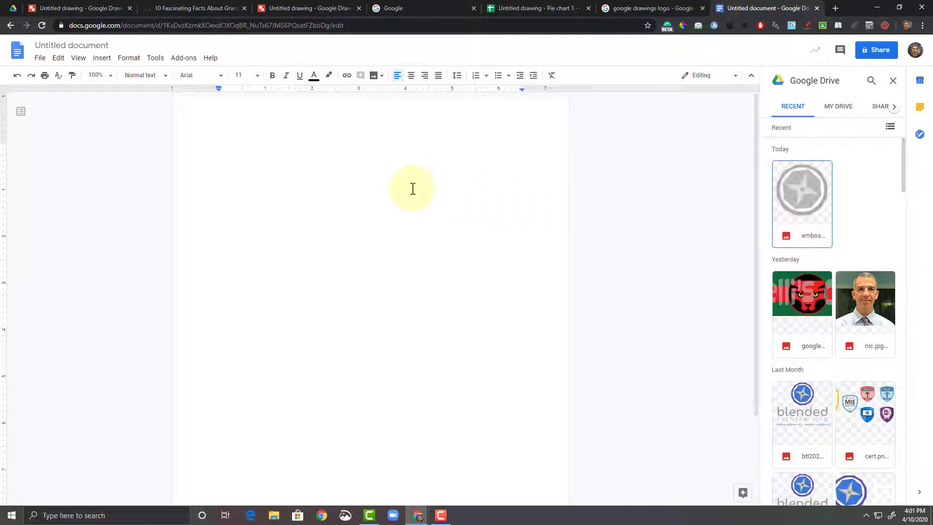
left_click(623, 176)
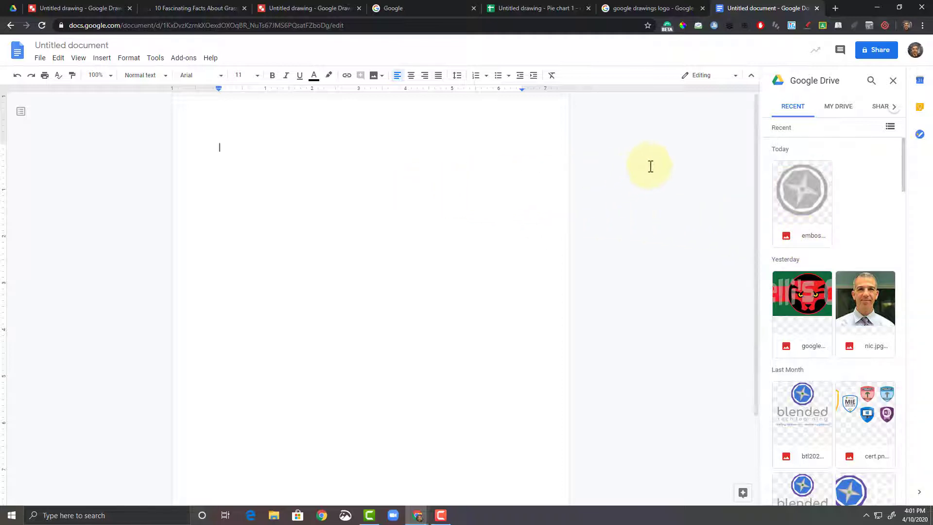
left_click(879, 116)
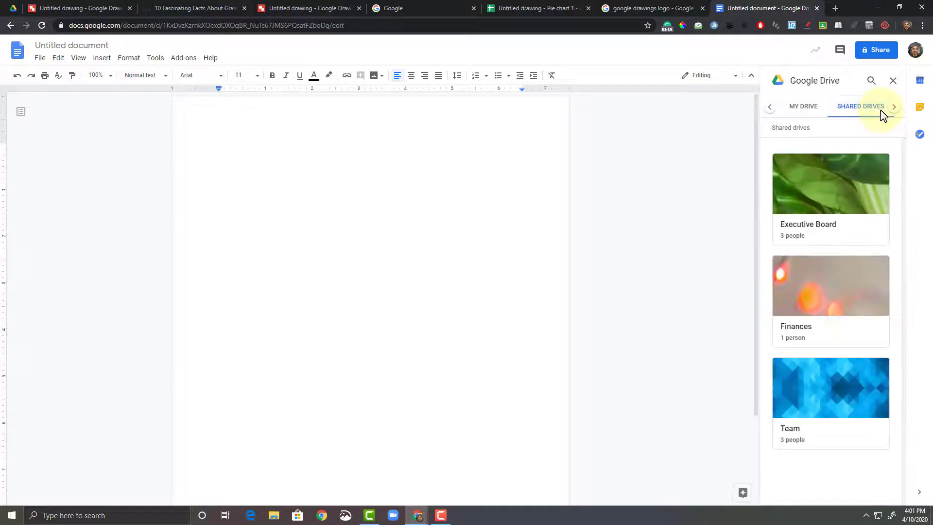
left_click(809, 112)
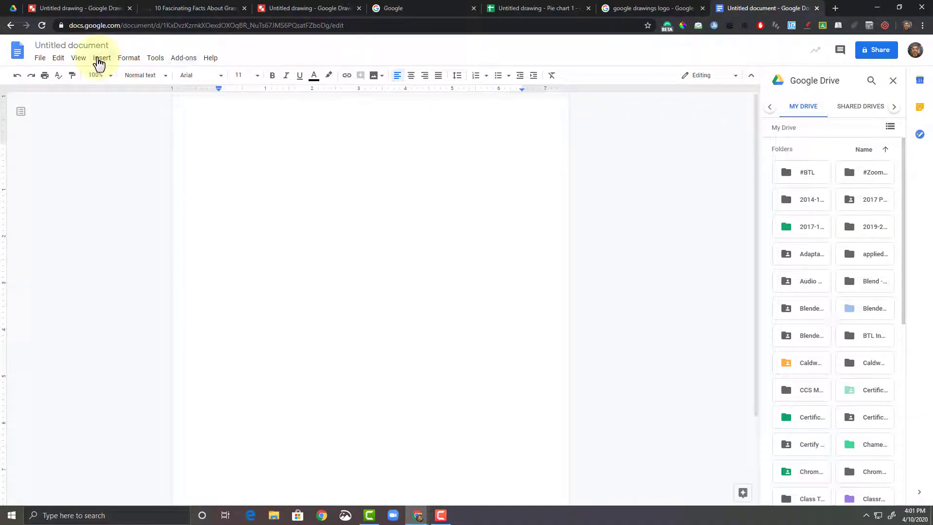
Insert grasshopper.png from the computer's rl 1-7 downloads folder into the blank document
left_click(99, 63)
mouse_move(183, 78)
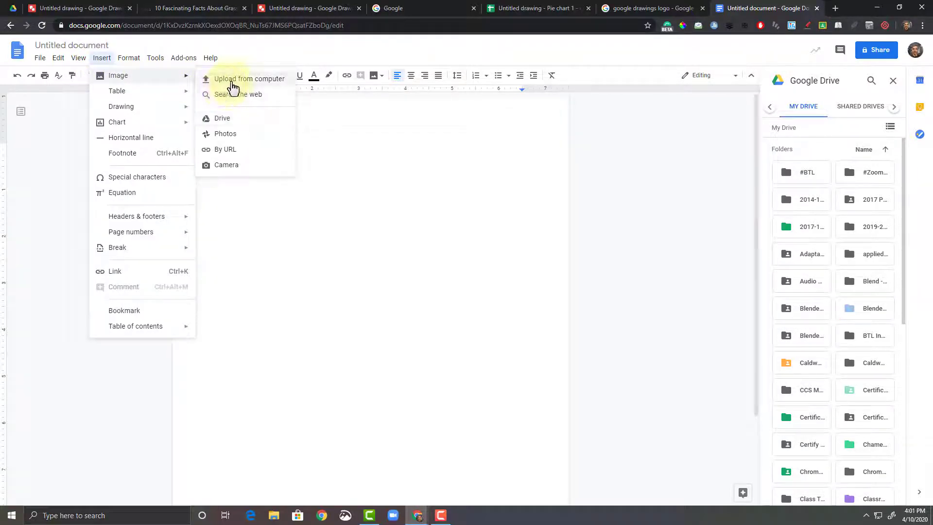
left_click(232, 86)
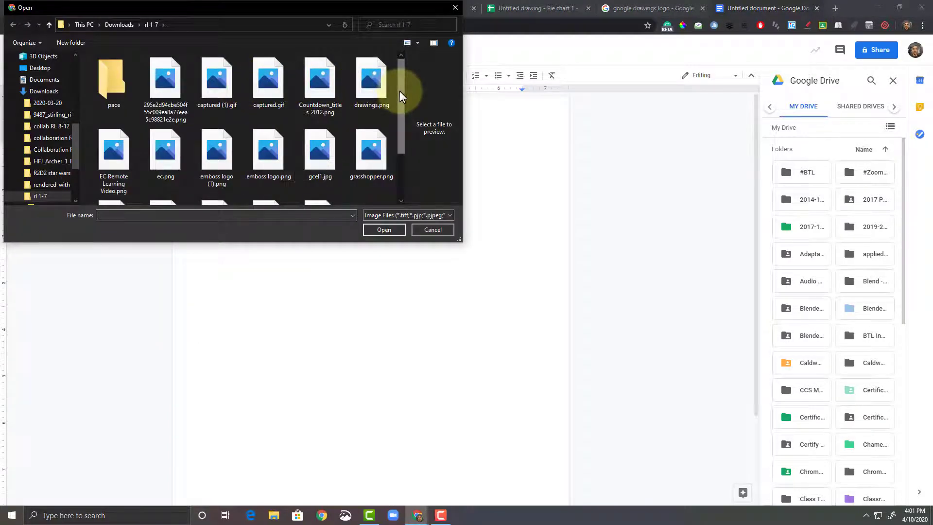
left_click_drag(400, 96, 400, 120)
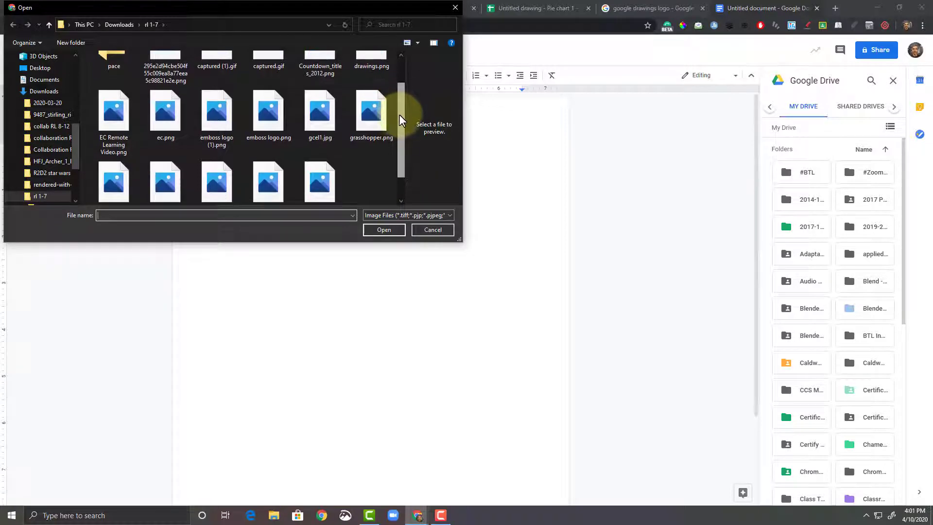
left_click(373, 117)
left_click(384, 229)
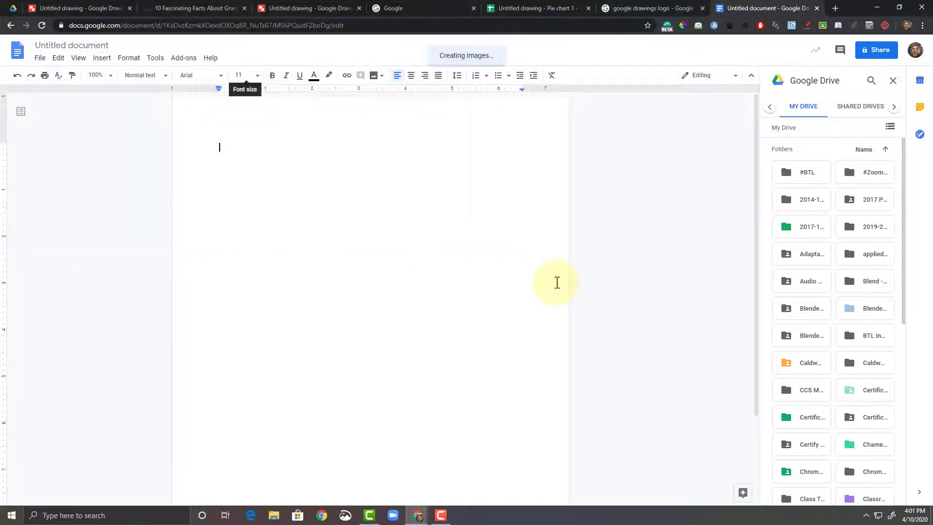
Enlarge the inserted Grasshoppers image proportionally so it spans about the full width between the page margins
left_click(498, 235)
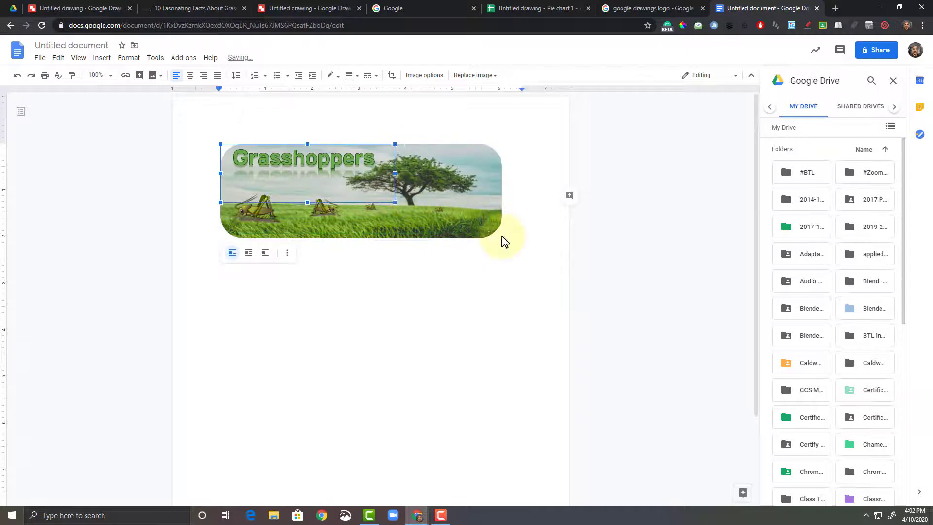
left_click_drag(394, 202, 547, 253)
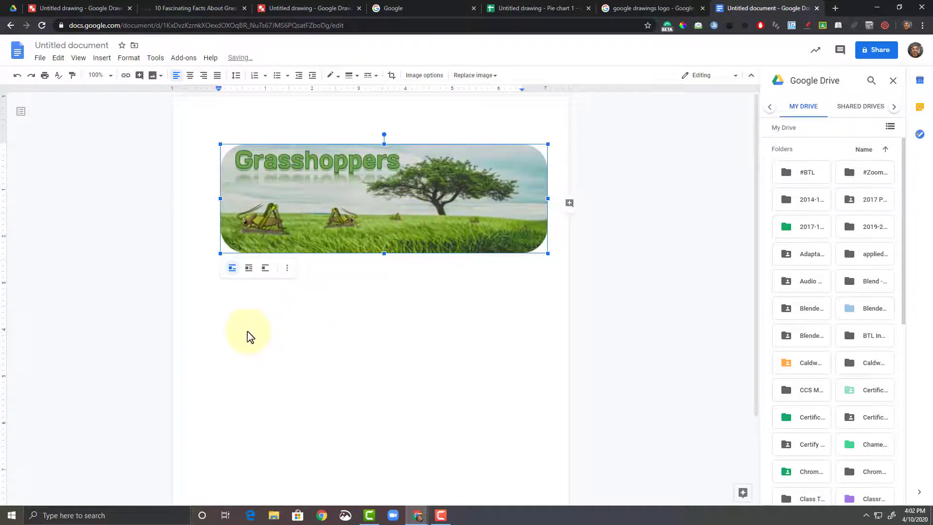
right_click(332, 311)
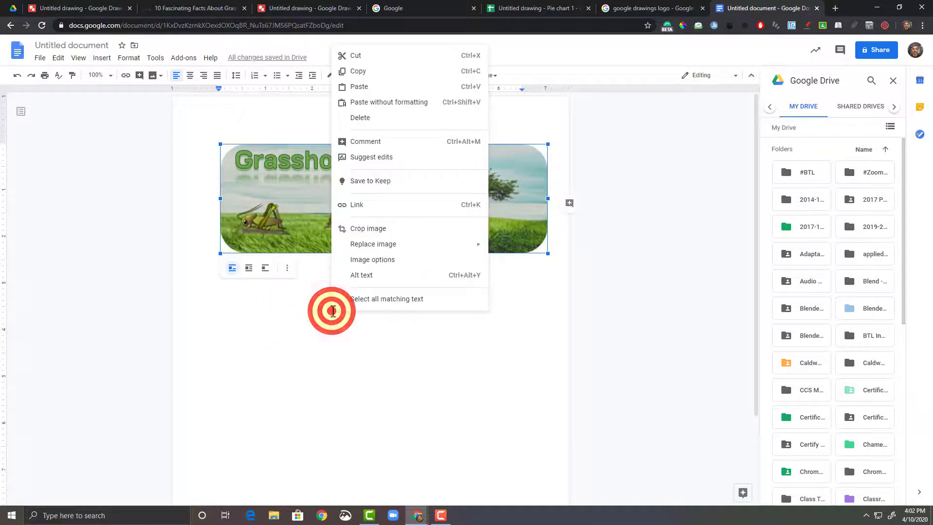
key("Escape")
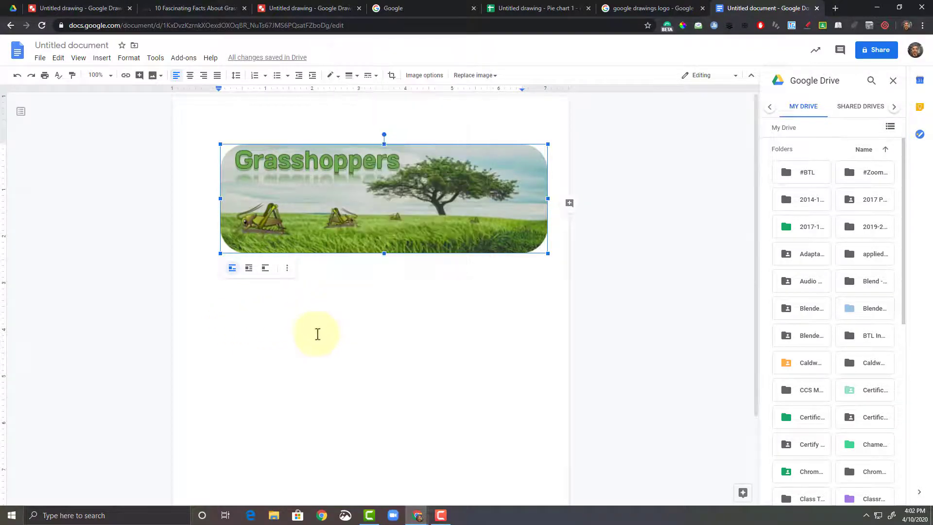
Set the document's page color to light orange in the page setup
left_click(36, 60)
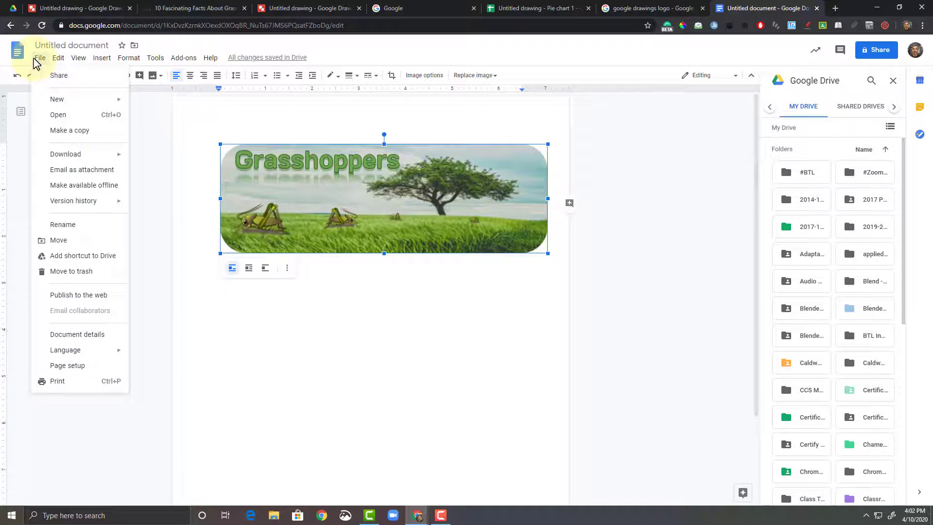
left_click(49, 367)
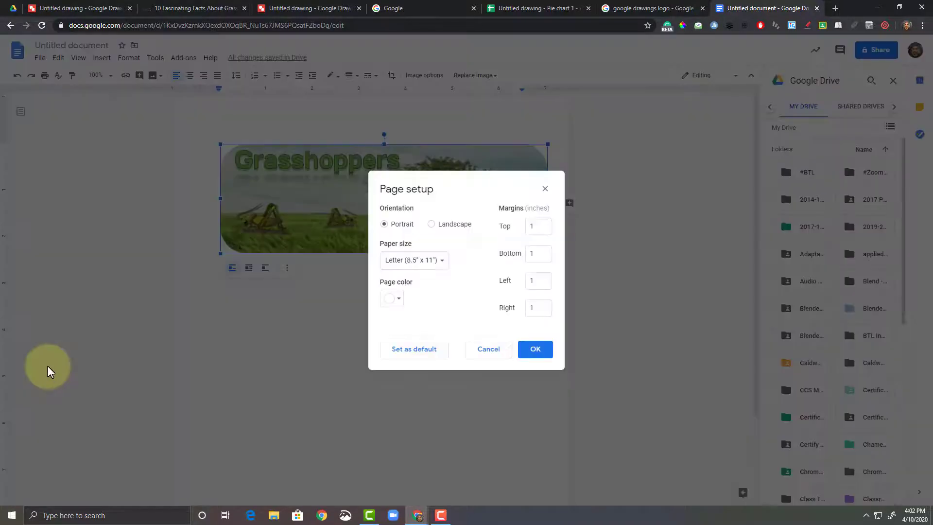
left_click(400, 304)
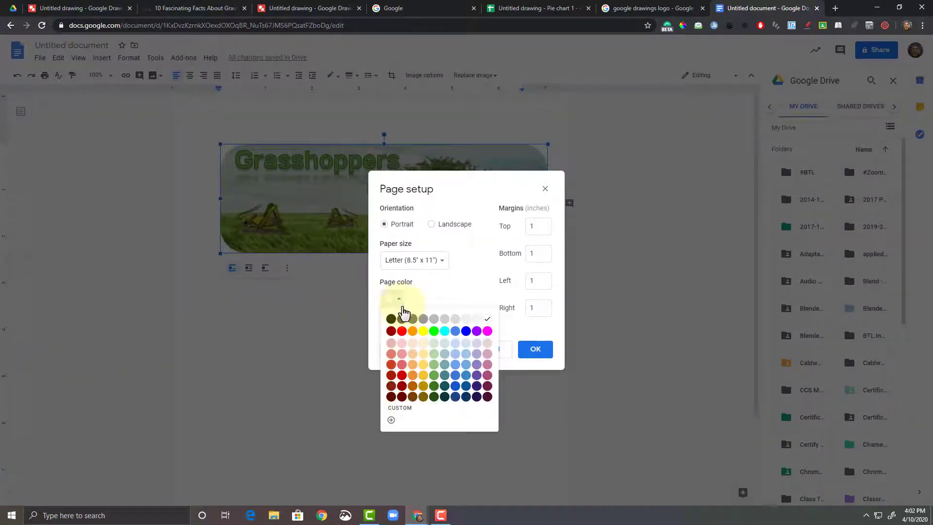
left_click(412, 353)
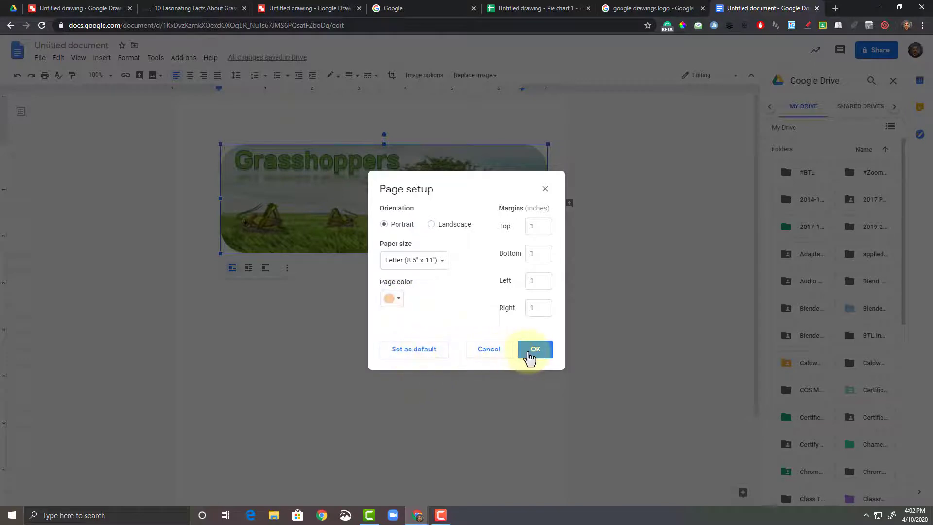
left_click(534, 350)
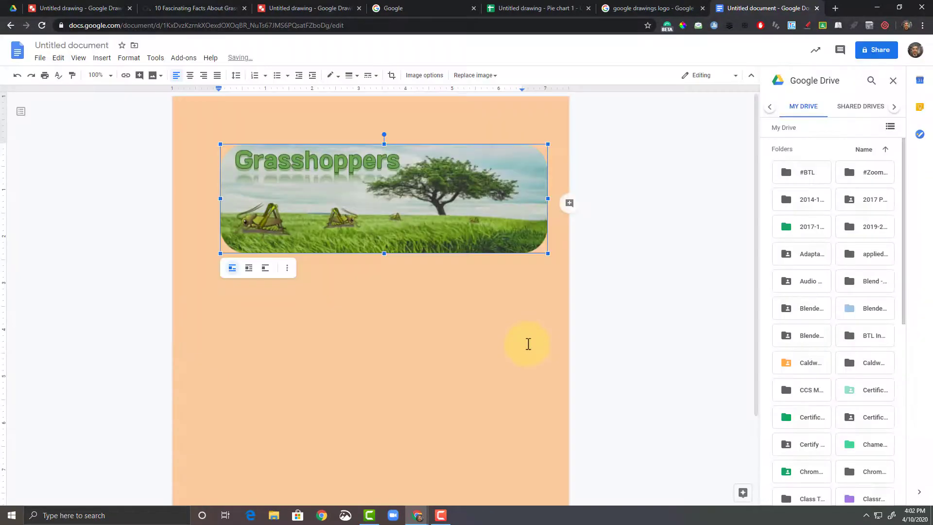
Insert the untitled Grasshoppers drawing from Drive on a new line below the image, linked to its source
left_click(635, 246)
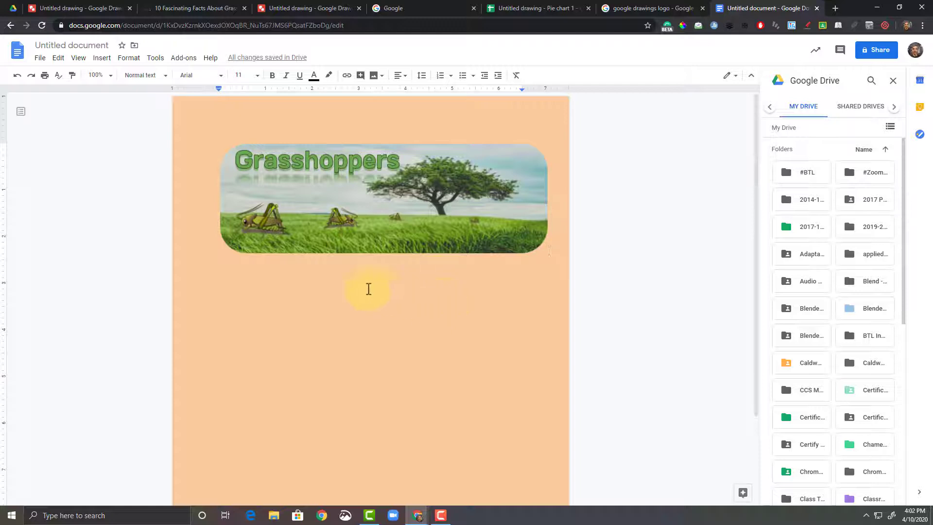
key("Return")
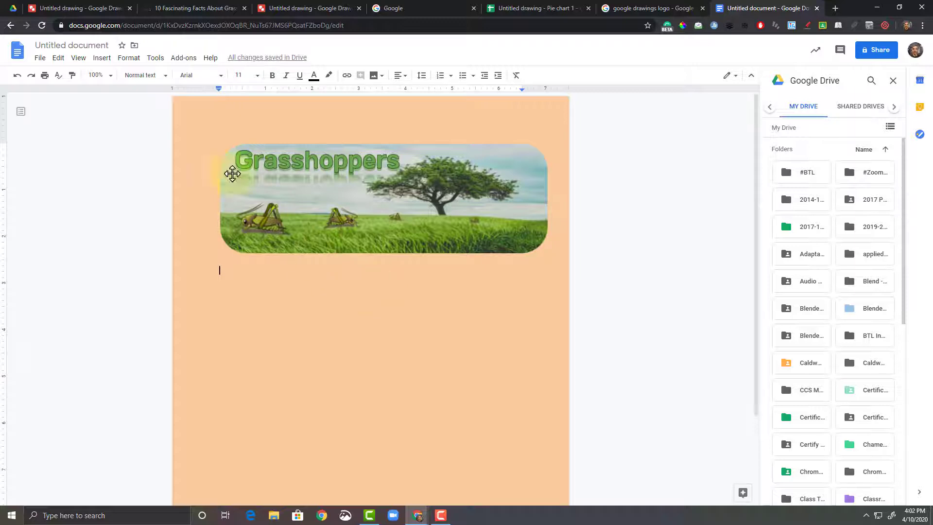
left_click(101, 58)
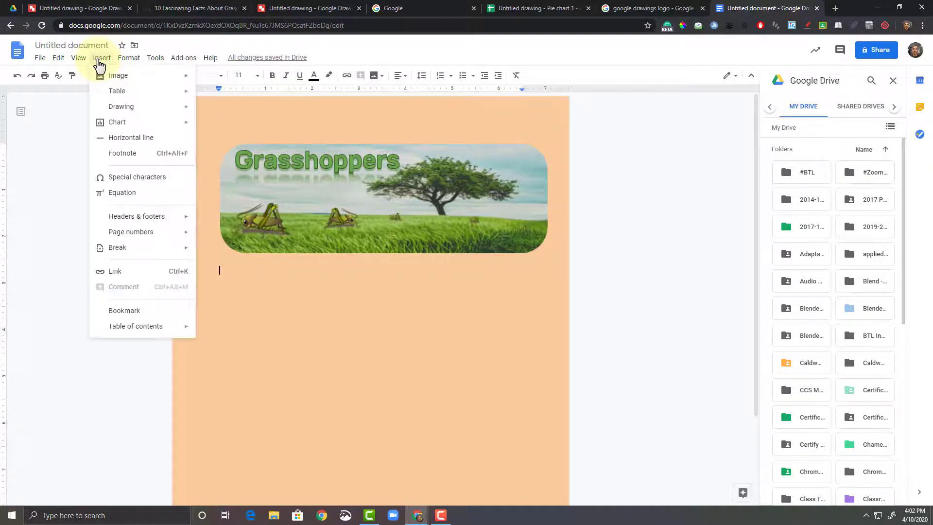
mouse_move(160, 104)
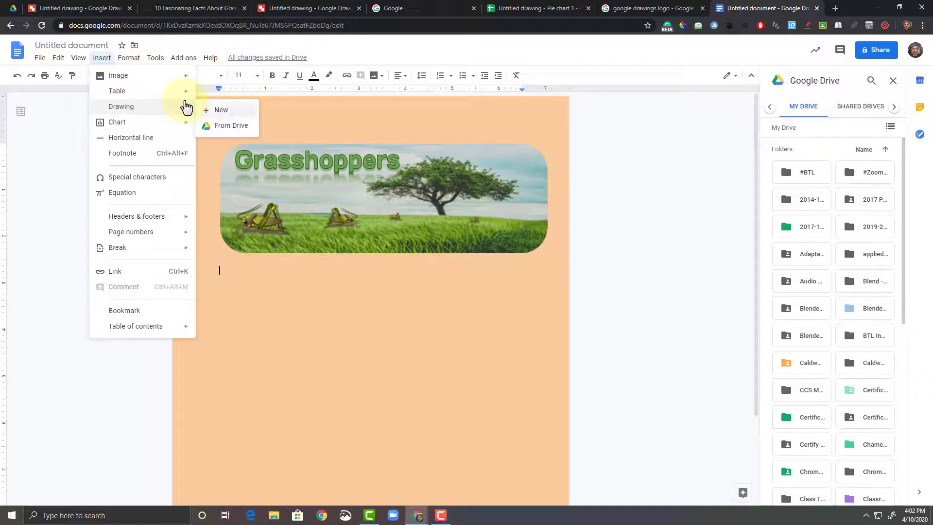
left_click(221, 126)
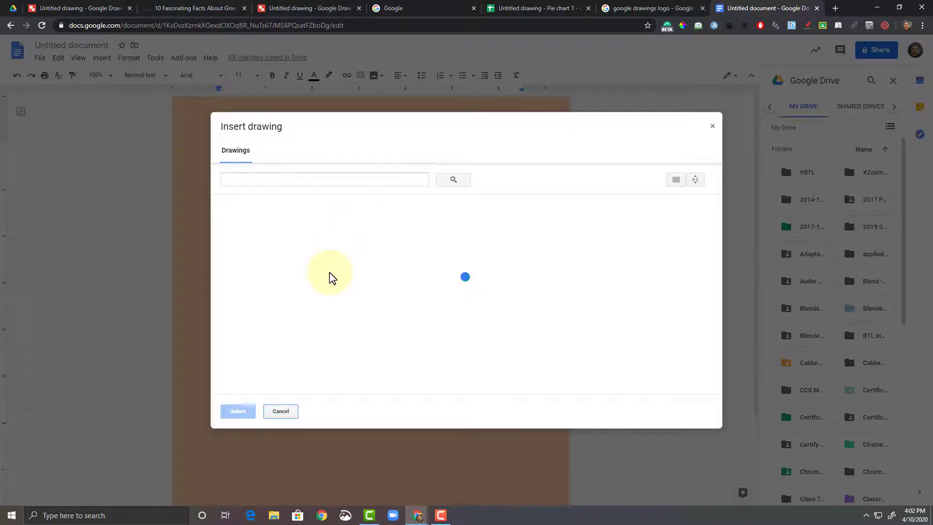
left_click(290, 304)
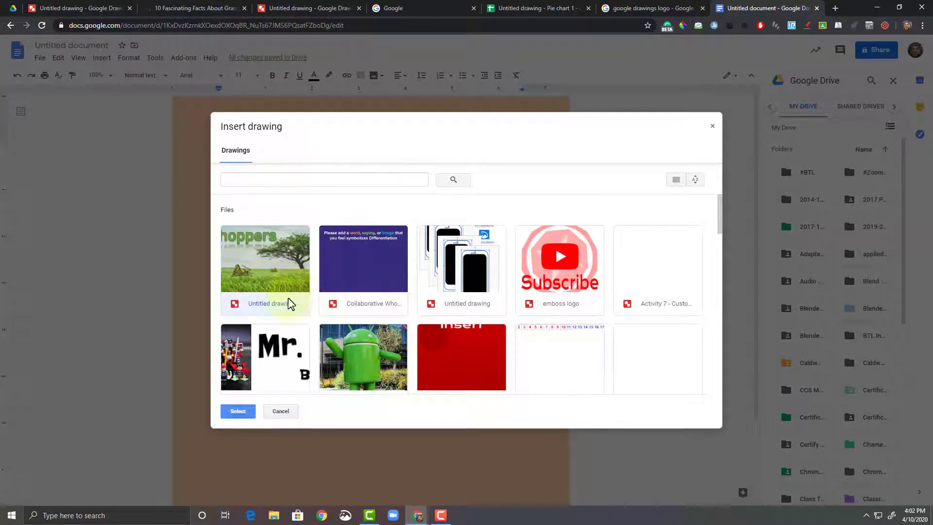
left_click(239, 412)
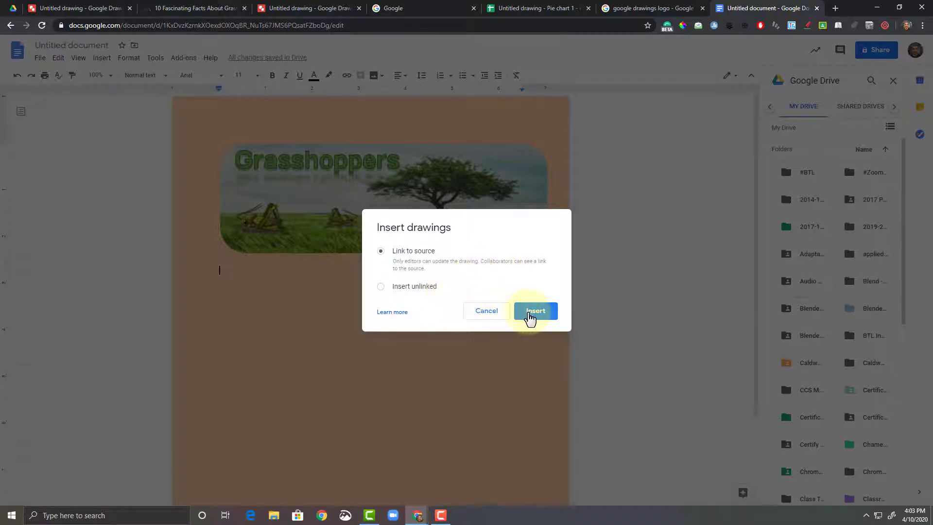
left_click(529, 313)
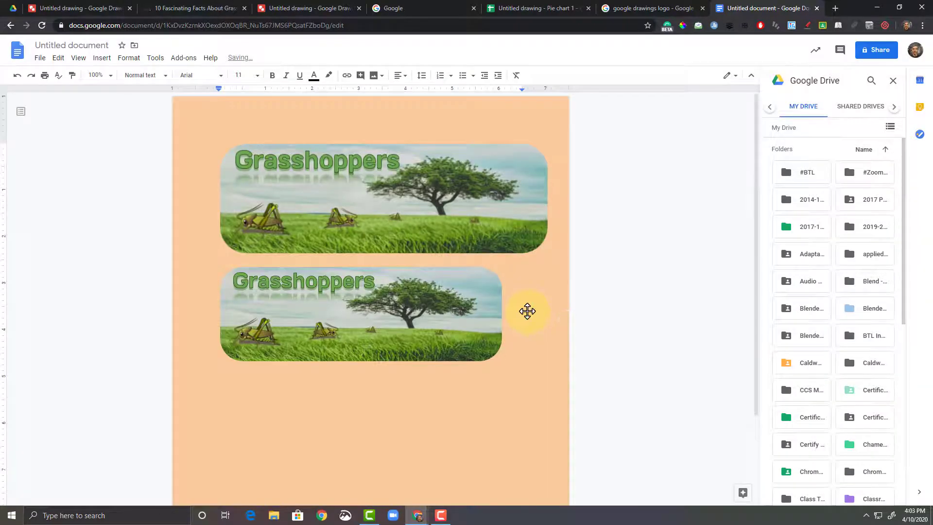
Add a new line below the second Grasshoppers image and start a new embedded drawing there
left_click(426, 232)
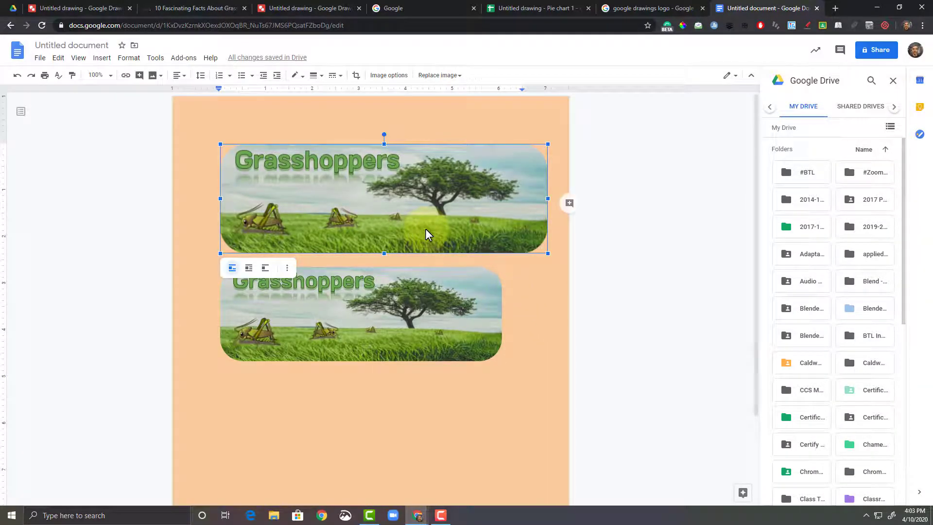
left_click(501, 343)
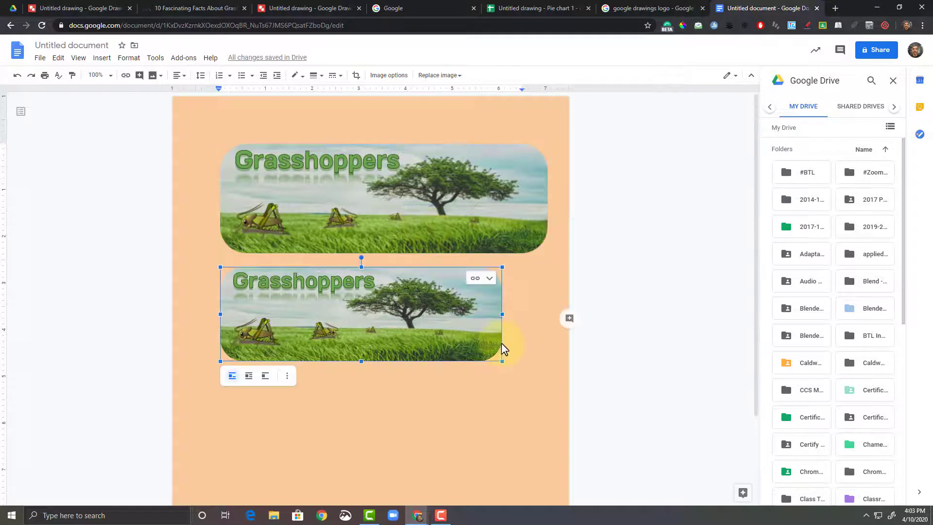
left_click(504, 343)
key("Return")
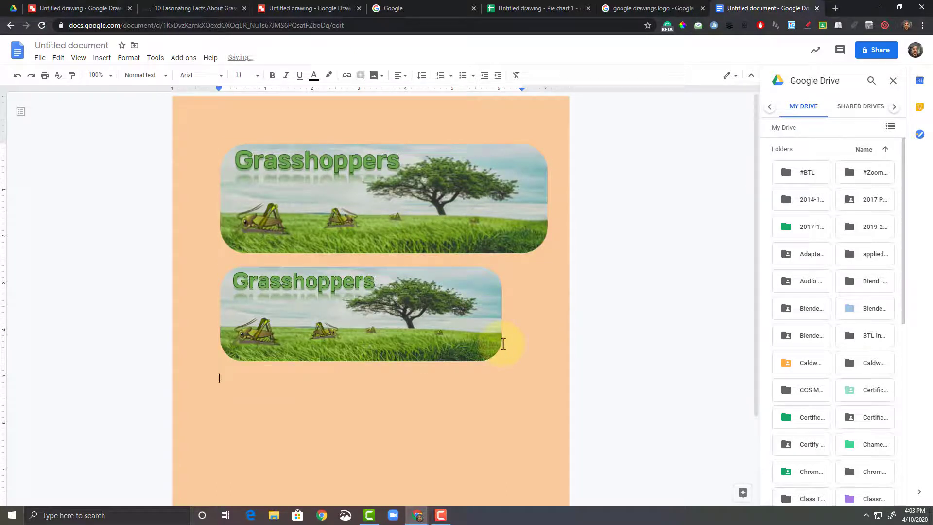
left_click(109, 62)
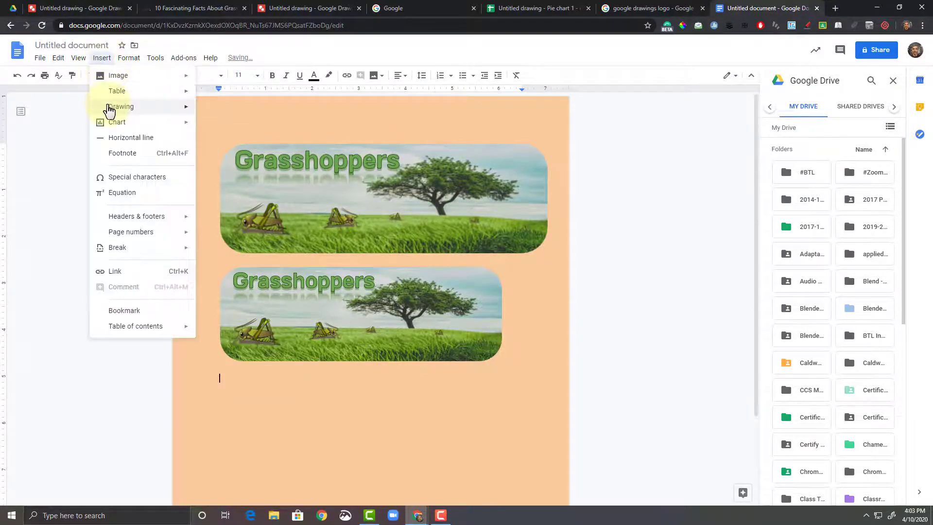
mouse_move(108, 107)
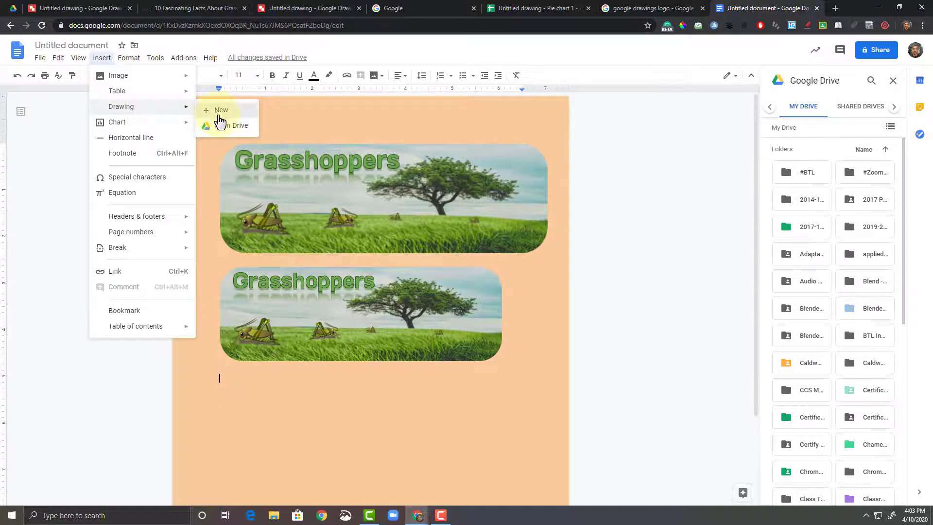
left_click(218, 113)
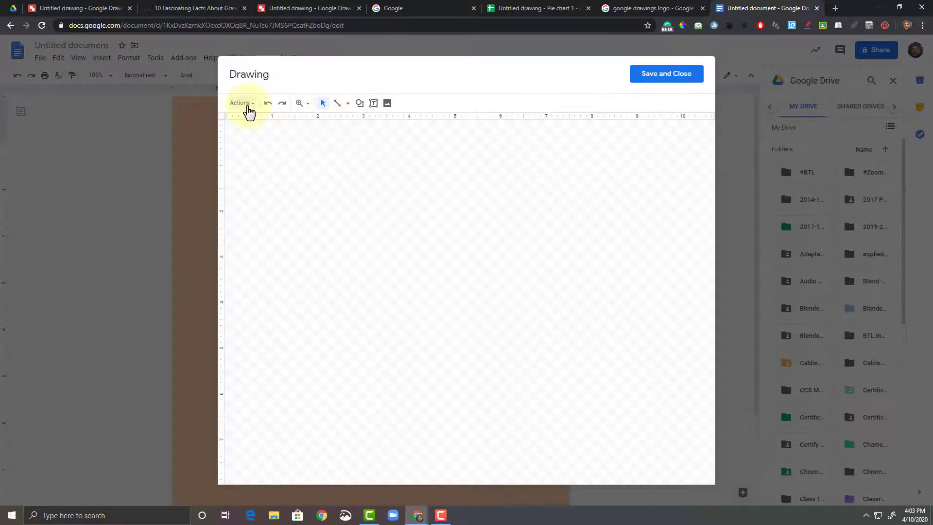
Look through the actions, line types and shape categories available for the embedded drawing
left_click(242, 104)
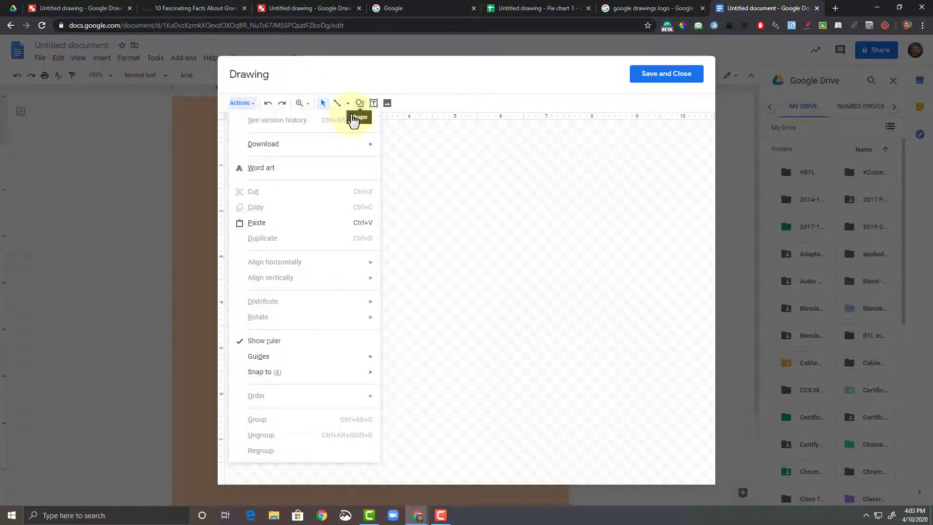
left_click(392, 138)
left_click(348, 106)
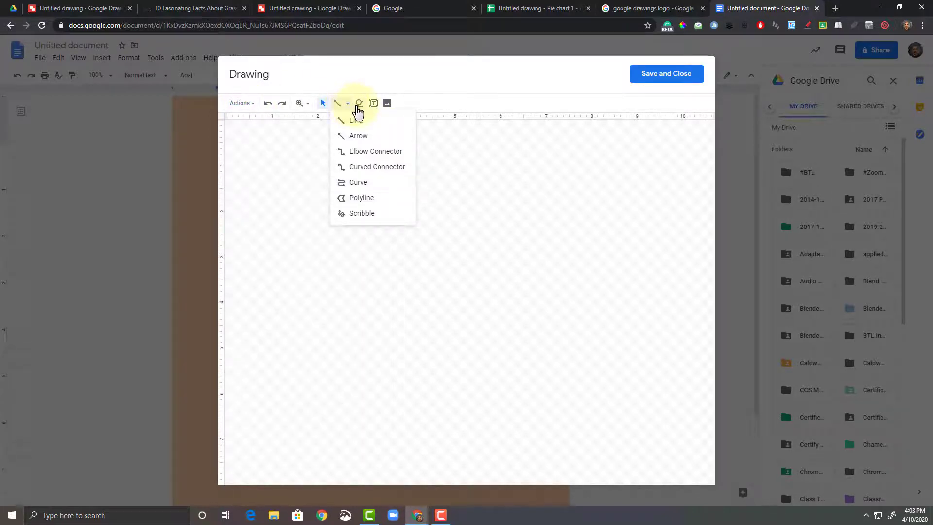
left_click(360, 104)
mouse_move(360, 112)
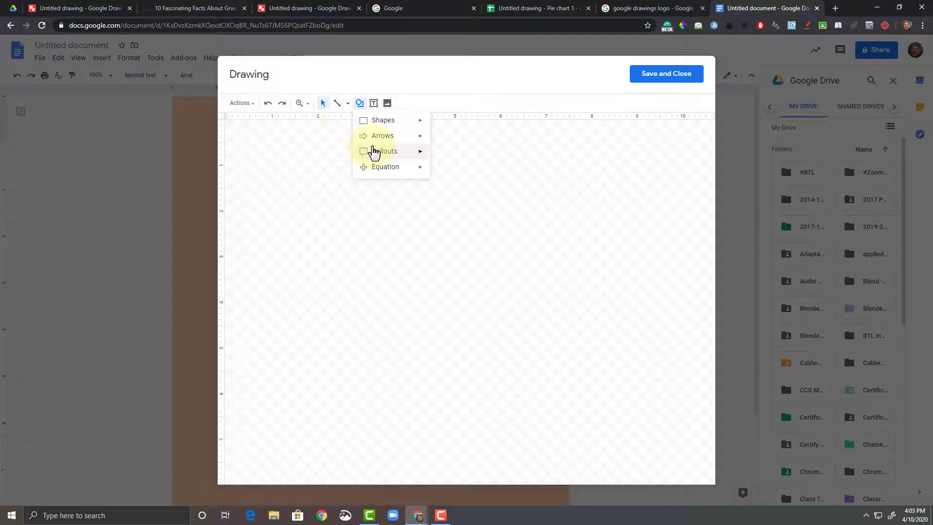
mouse_move(371, 150)
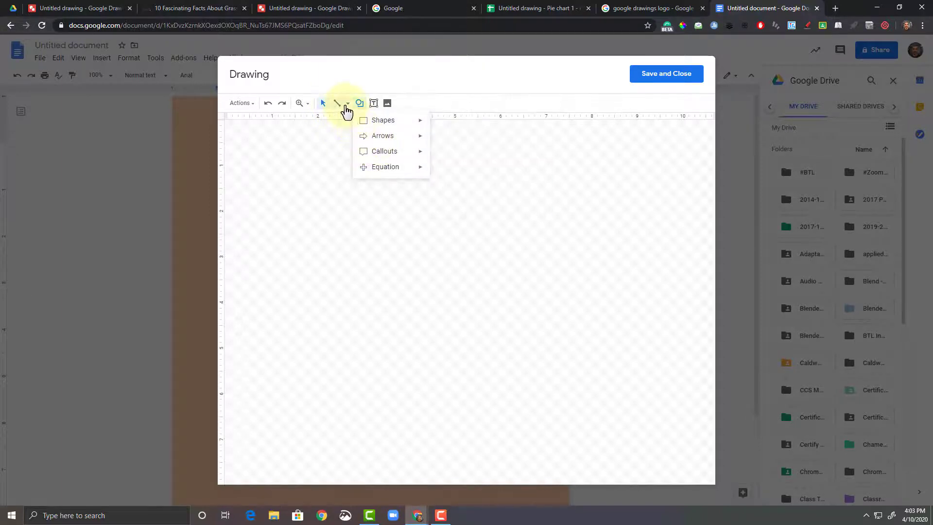
Draw a curved connector about 2.8 inches wide and 1.6 inches high in the upper left of the drawing canvas
left_click(346, 104)
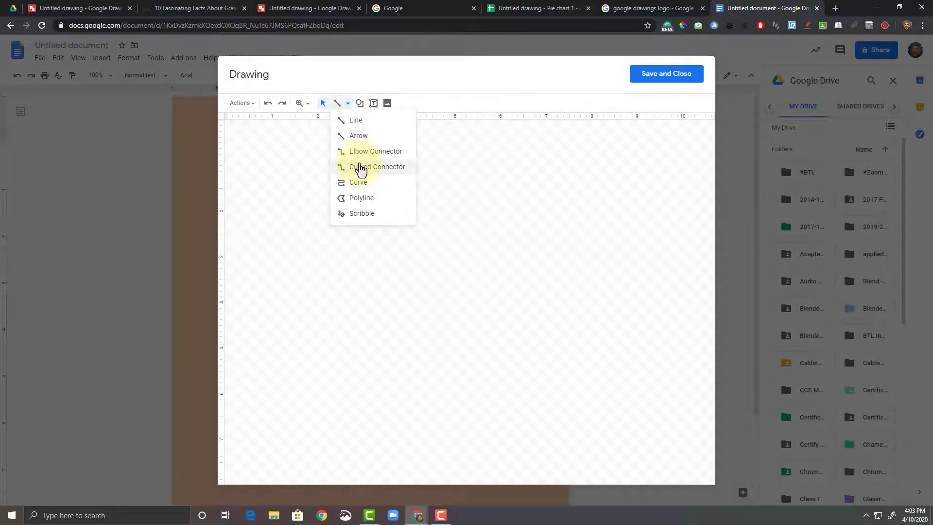
left_click(360, 167)
left_click_drag(317, 197, 444, 270)
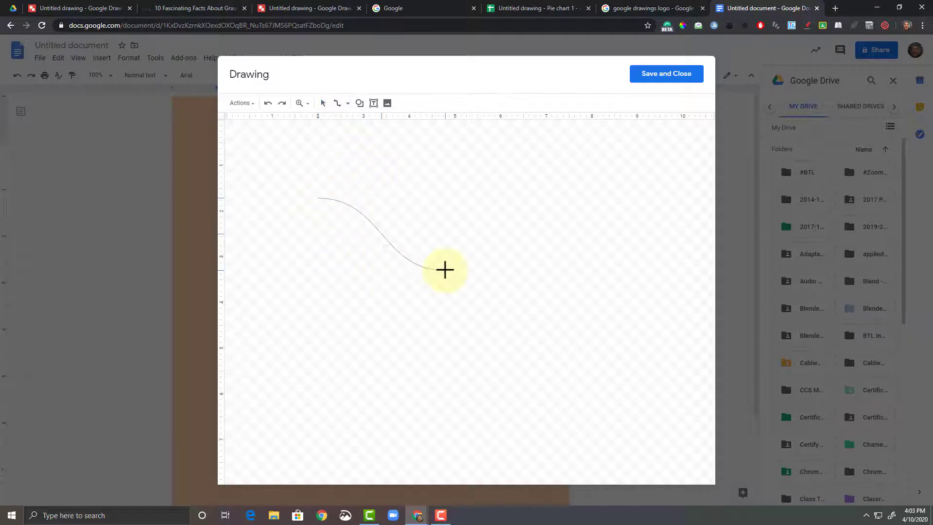
Draw an oval about 3 inches wide and 2.4 inches high on the canvas, to the right of the curved connector
left_click(360, 103)
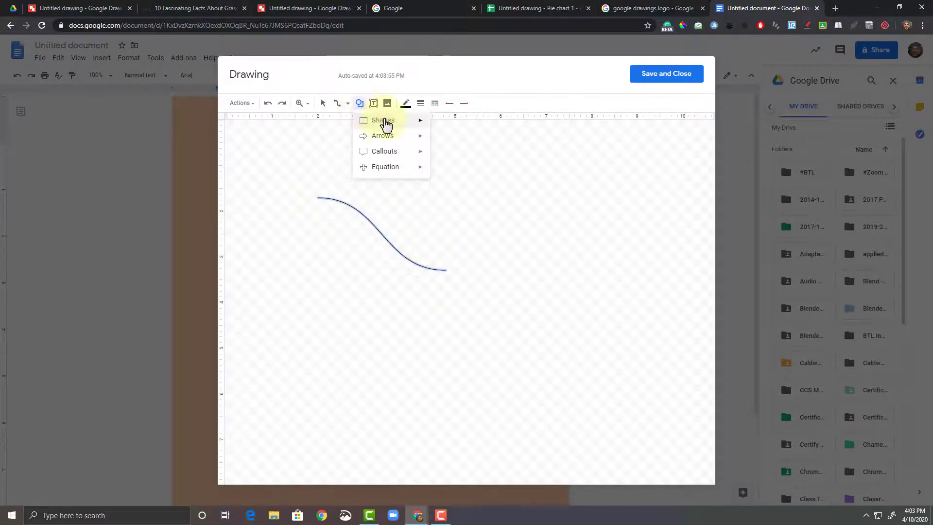
mouse_move(386, 120)
left_click(437, 144)
left_click_drag(498, 202, 633, 311)
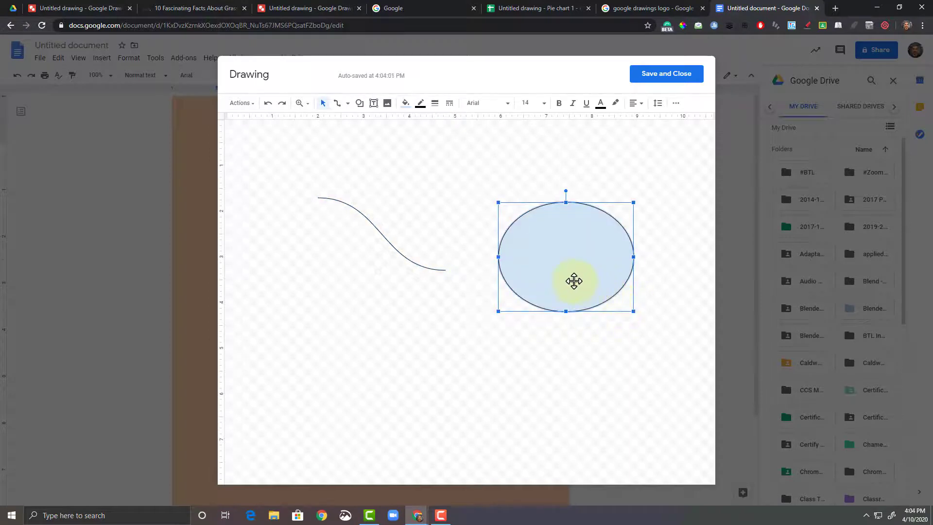
Move the oval slightly down and to the left, and move the curved connector close to the oval's left edge
left_click_drag(573, 282, 554, 305)
mouse_move(445, 270)
left_mouse_down()
mouse_move(482, 283)
mouse_move(447, 281)
left_mouse_up()
left_click(503, 285)
left_click(454, 286)
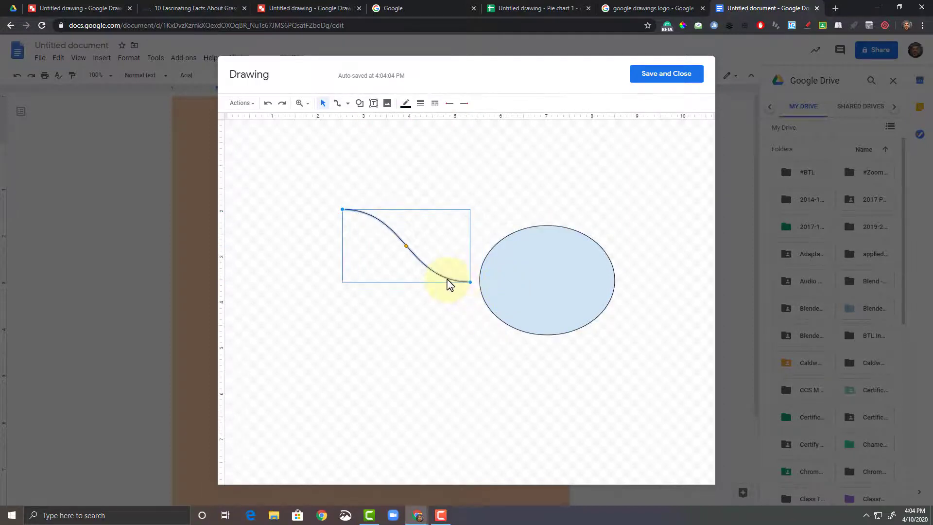
Draw a rectangle about 2.6 inches wide and 1.2 inches high, and move it above and to the left of the curve
left_click(359, 103)
mouse_move(388, 119)
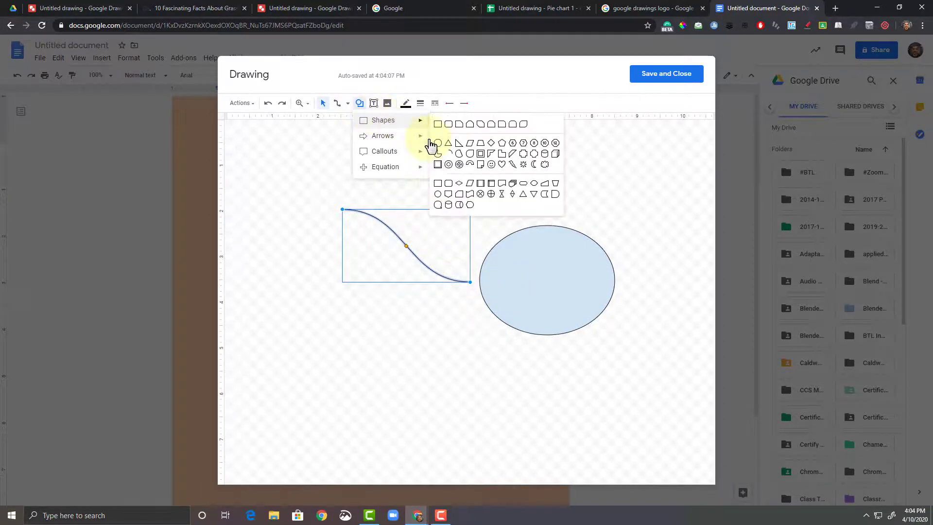
left_click(437, 124)
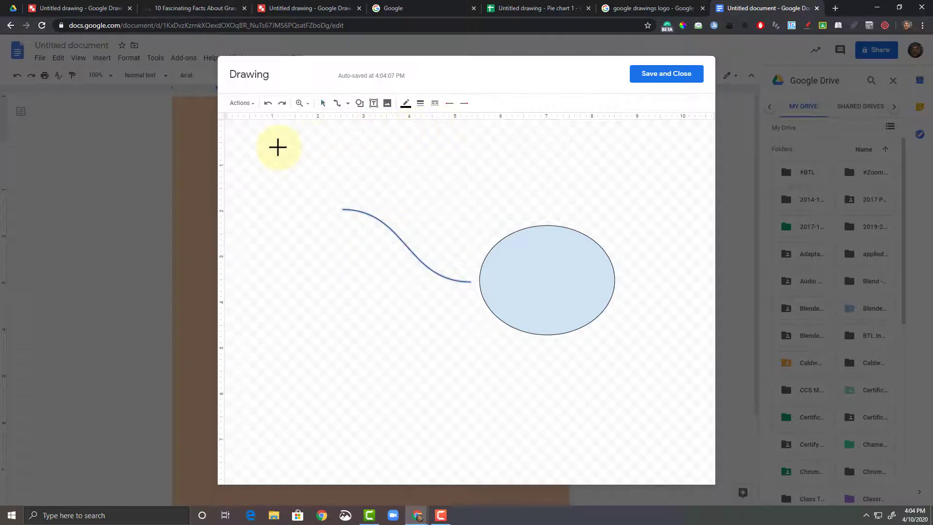
left_click_drag(278, 148, 397, 201)
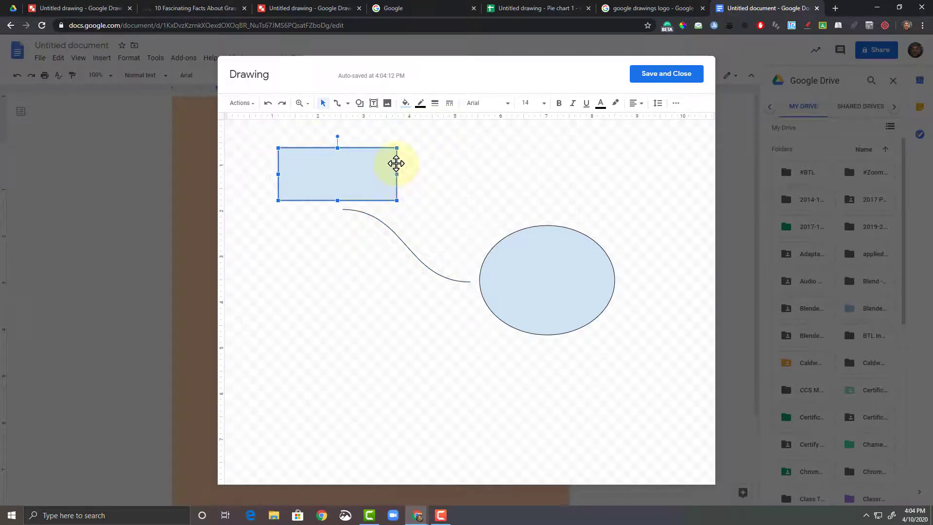
left_click_drag(395, 162, 361, 161)
Attach the curved connector's ends to the middle of the rectangle's right side and the oval's left side
left_click(371, 214)
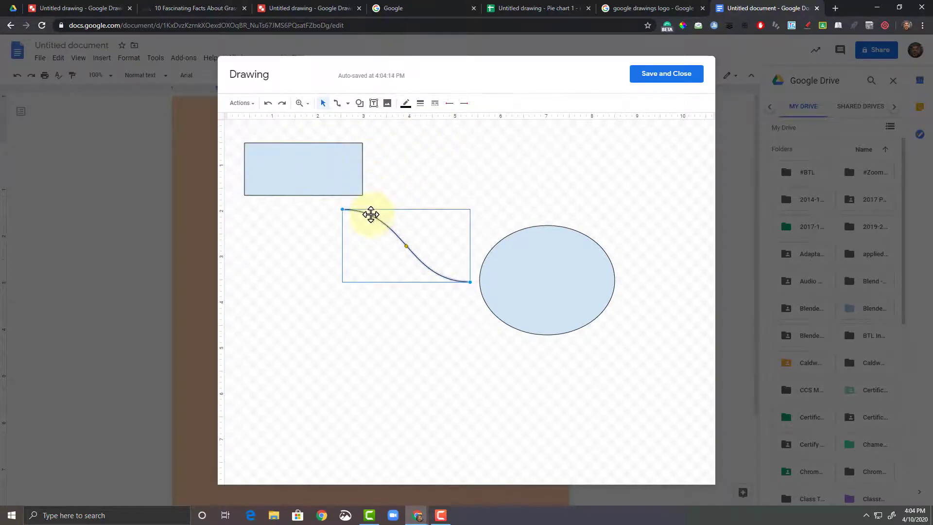
left_click_drag(342, 210, 363, 169)
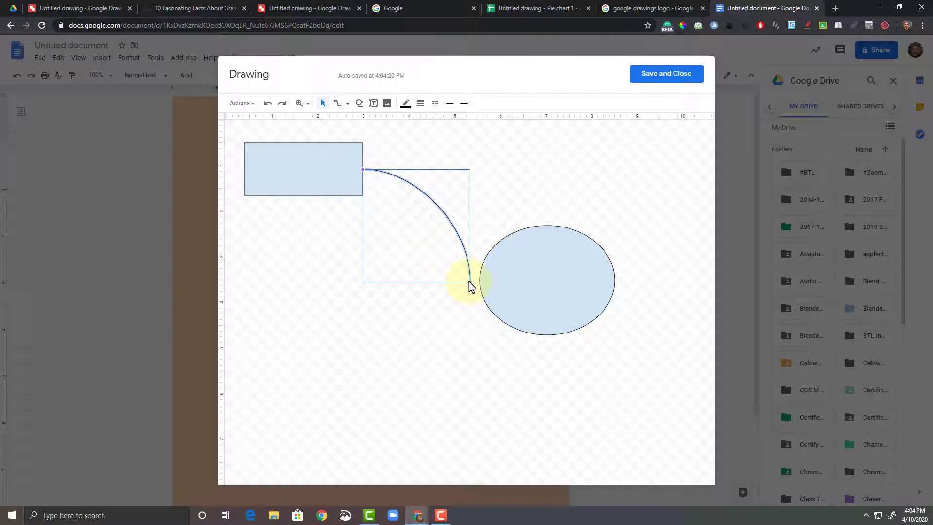
mouse_move(468, 280)
left_mouse_down()
mouse_move(471, 296)
mouse_move(481, 295)
mouse_move(480, 280)
left_mouse_up()
left_click(439, 337)
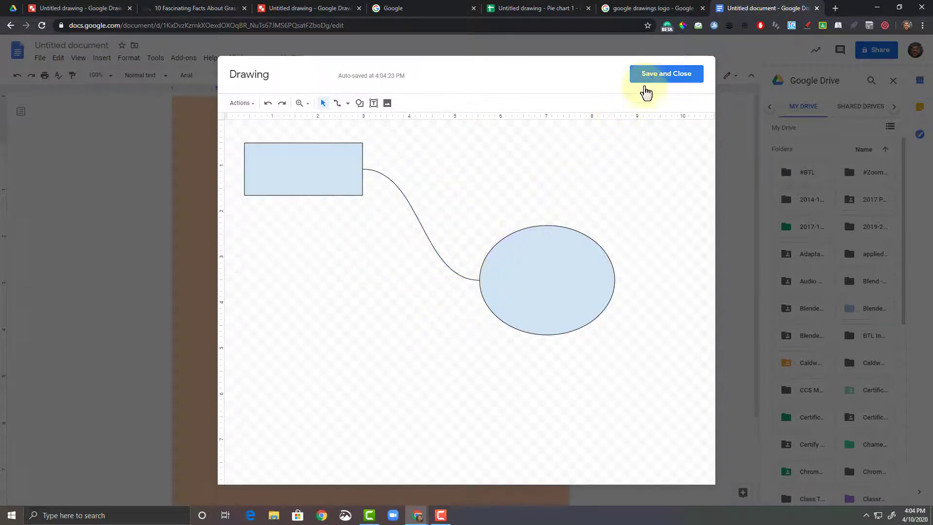
Save the embedded drawing into the document and set it to wrap text
left_click(653, 74)
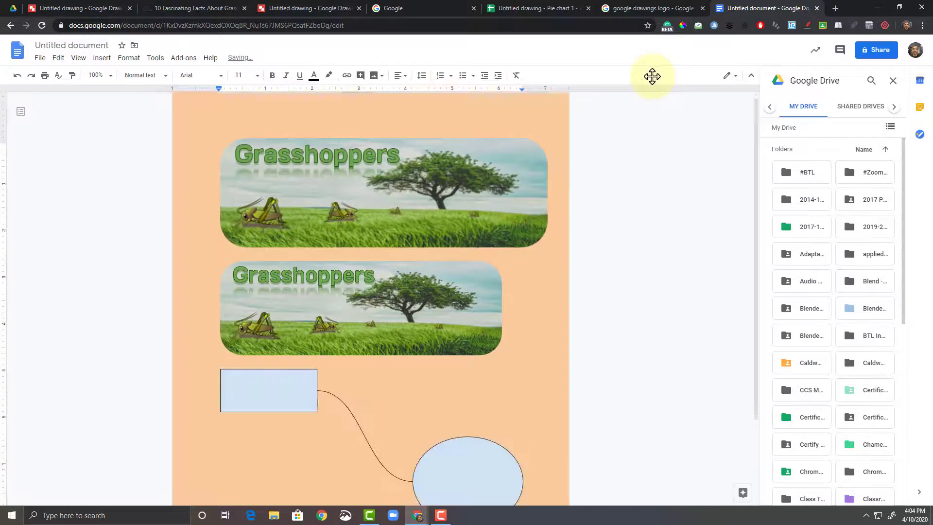
scroll(587, 210, "down", 2)
left_click(503, 384)
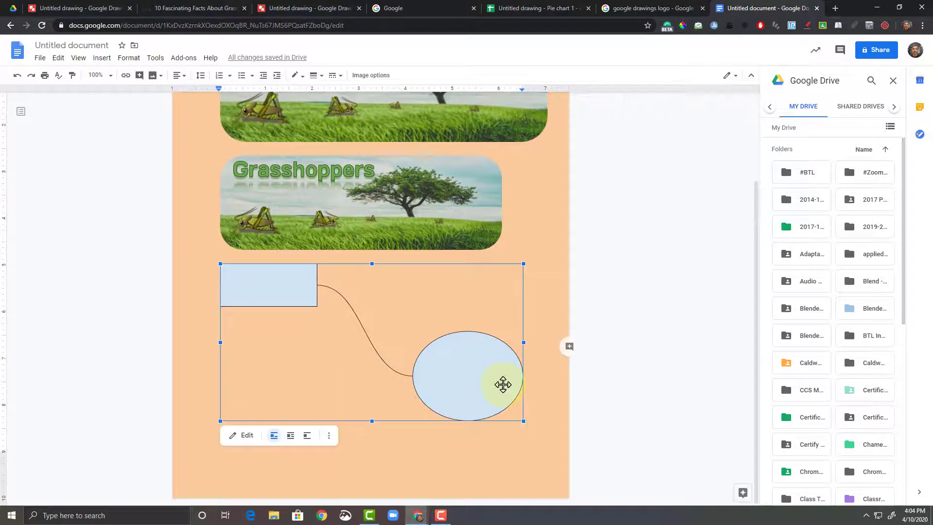
left_click(290, 434)
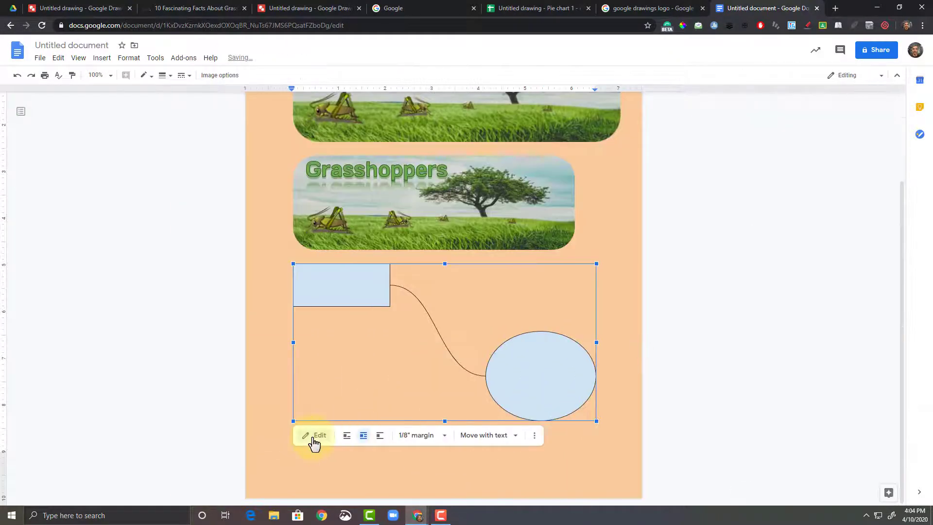
Reopen the embedded drawing in its editor, close it again, and look over the images placed in the document
left_click(313, 437)
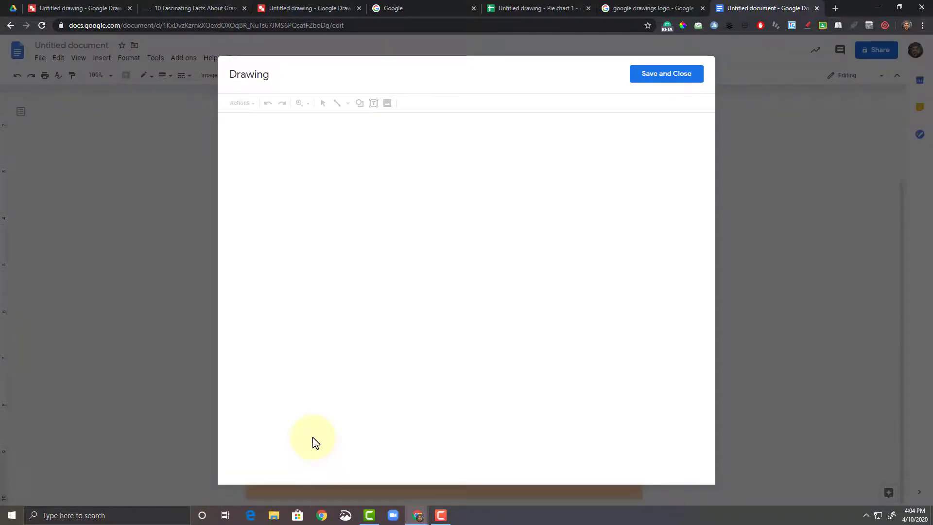
left_click(645, 78)
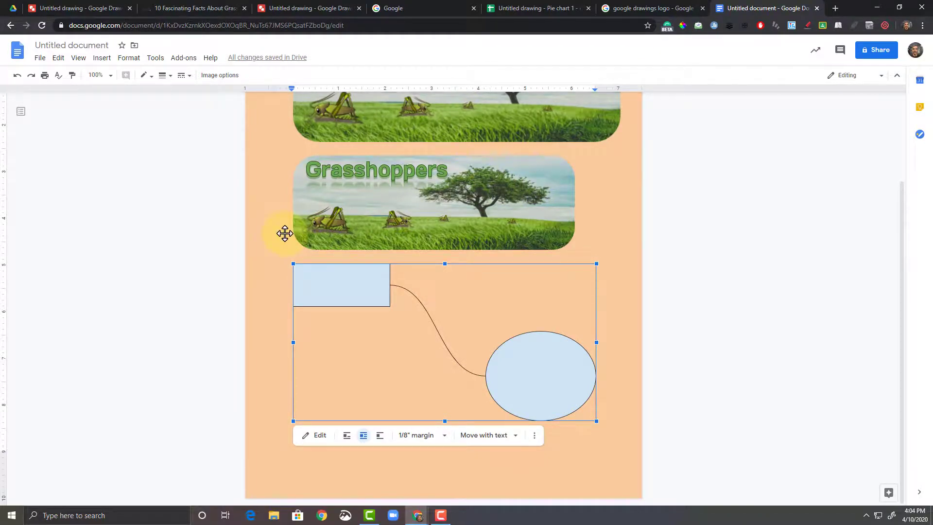
scroll(284, 233, "up", 3)
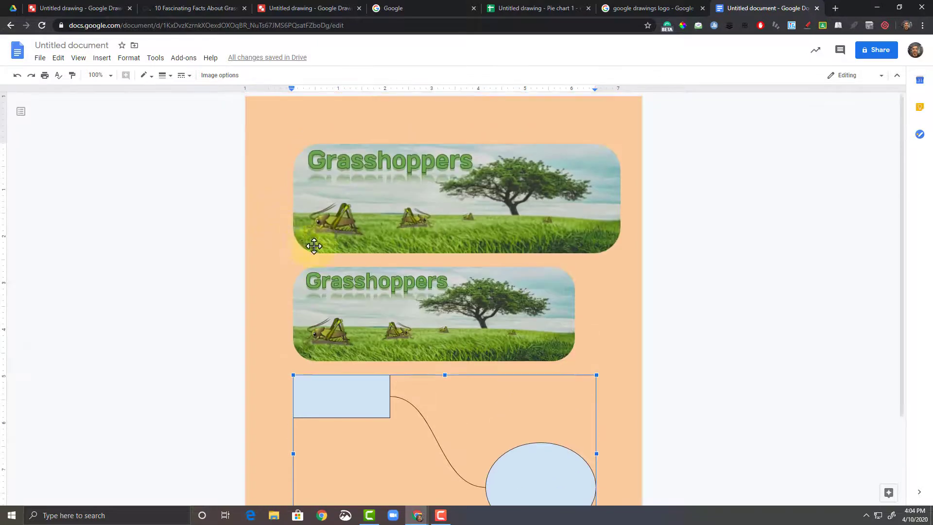
scroll(467, 311, "down", 3)
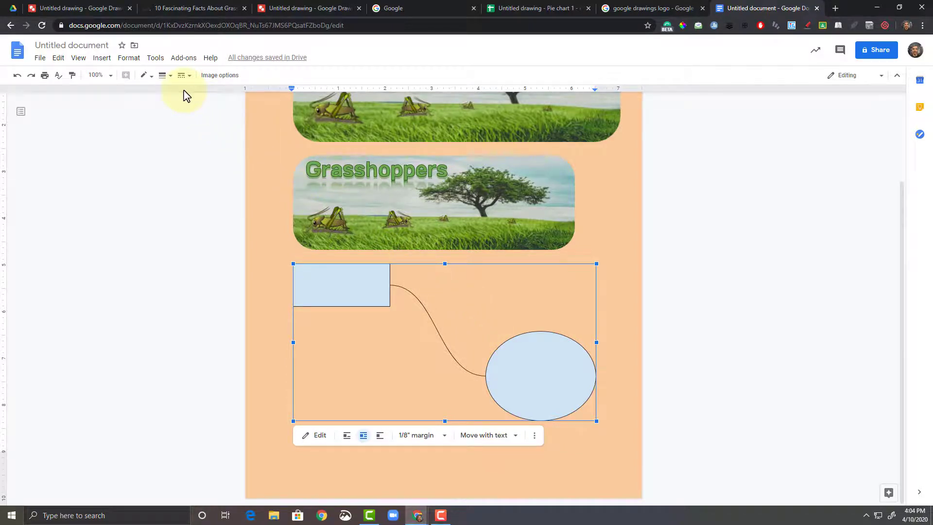
Switch to the Grasshoppers drawing in Google Drawings
left_click(293, 8)
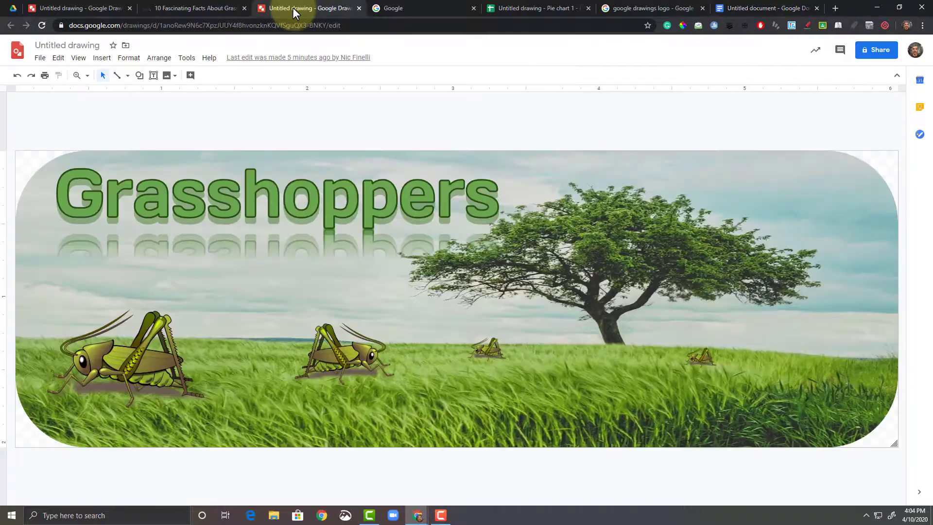
left_click(41, 58)
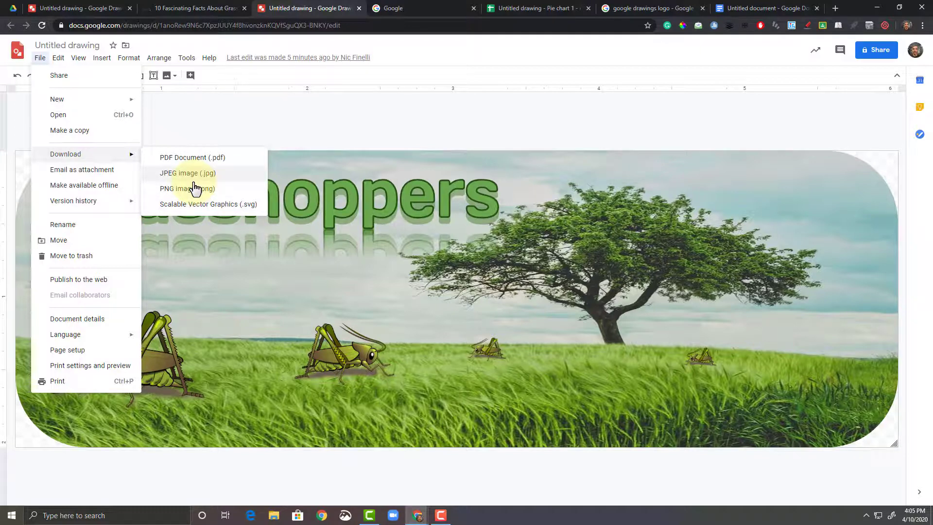
left_click(191, 172)
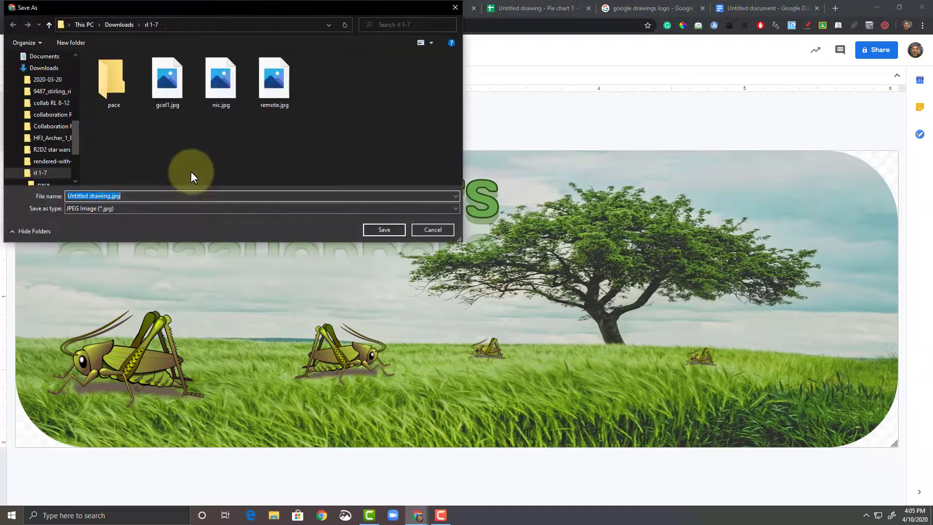
left_click(432, 231)
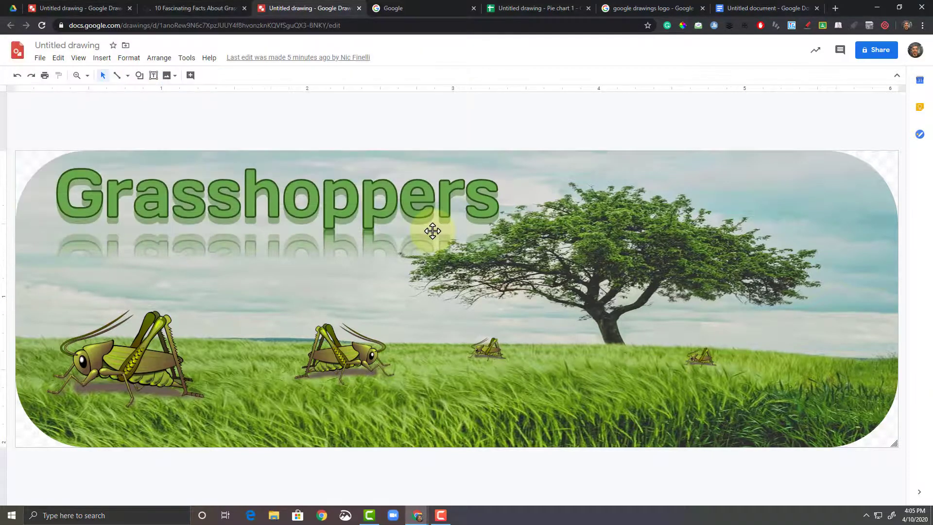
Rename the drawing as Grasshopper
left_click(67, 44)
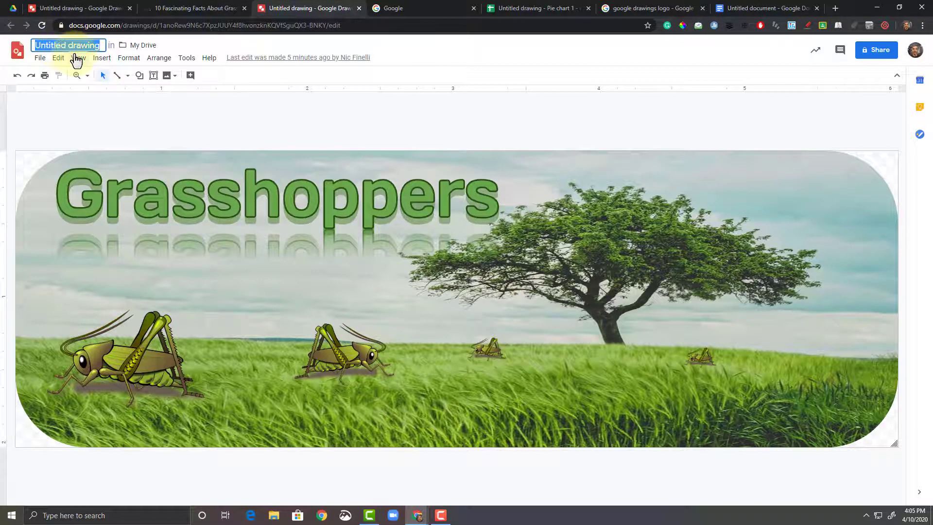
type("Gras")
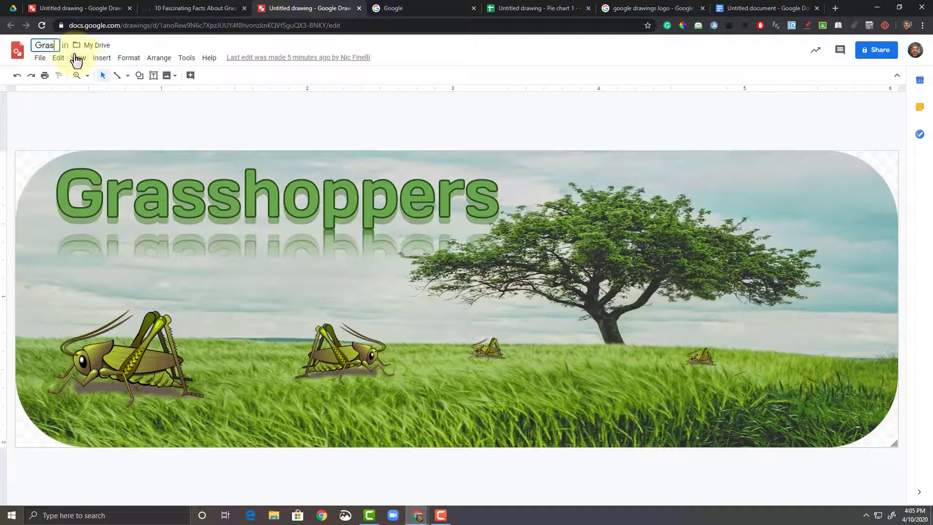
type("shopper")
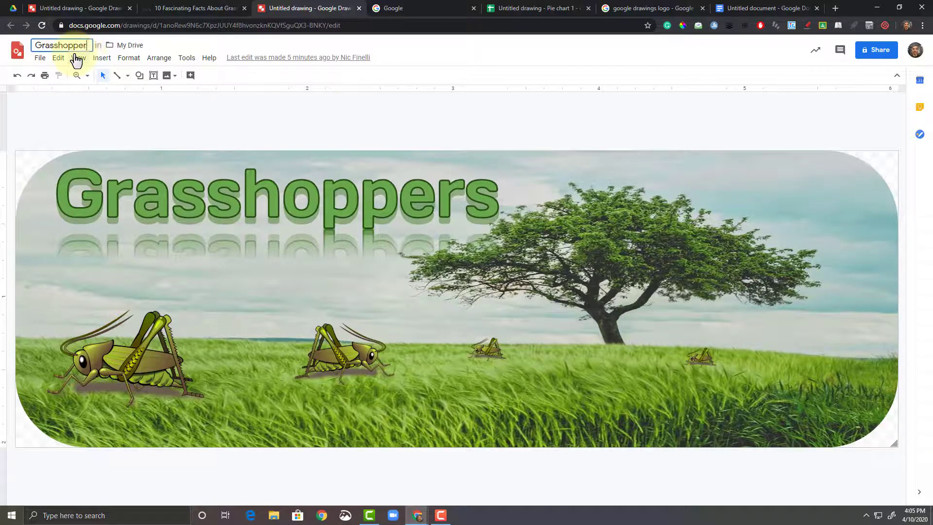
key("Return")
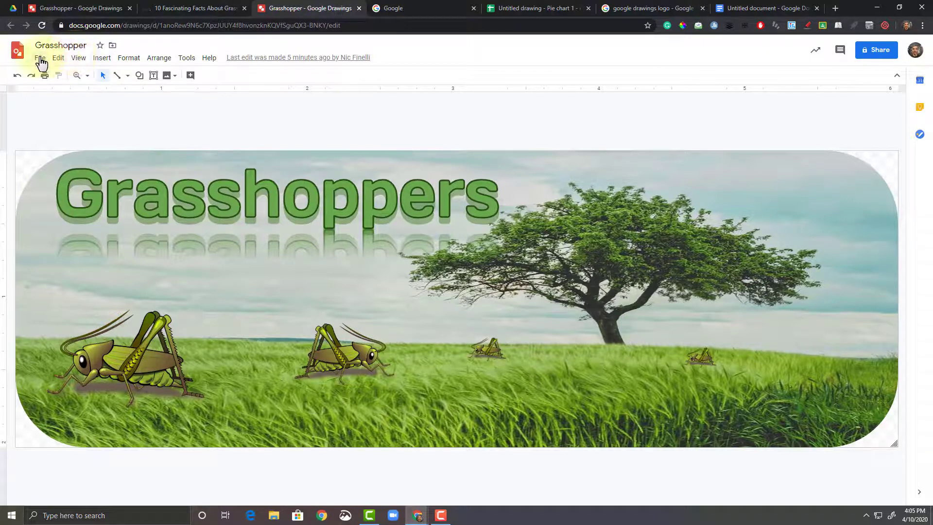
Publish the drawing to the web as a link with the Large (871x293) image size and copy the published link
left_click(41, 60)
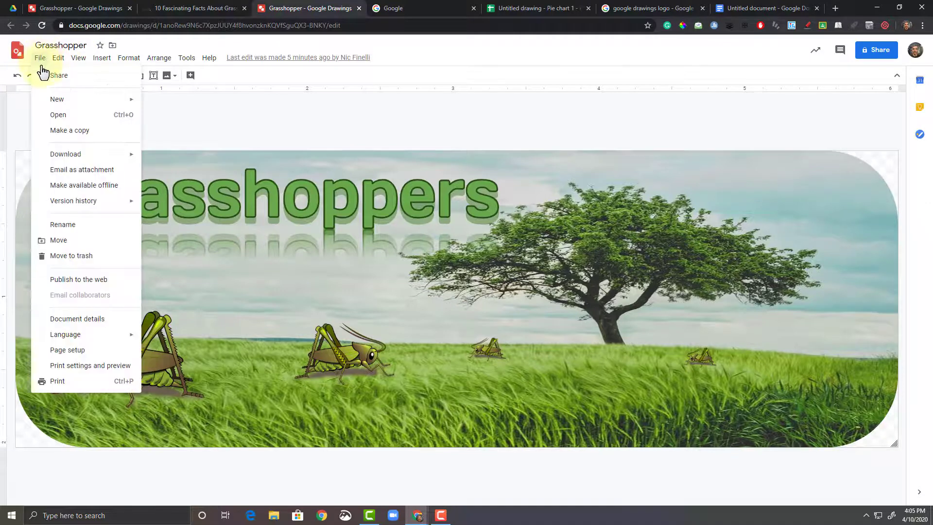
left_click(74, 280)
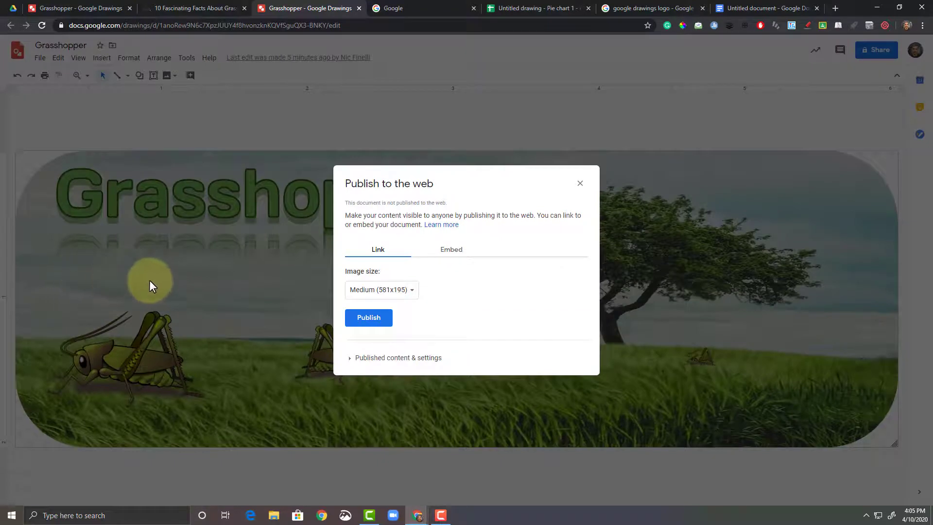
left_click(417, 293)
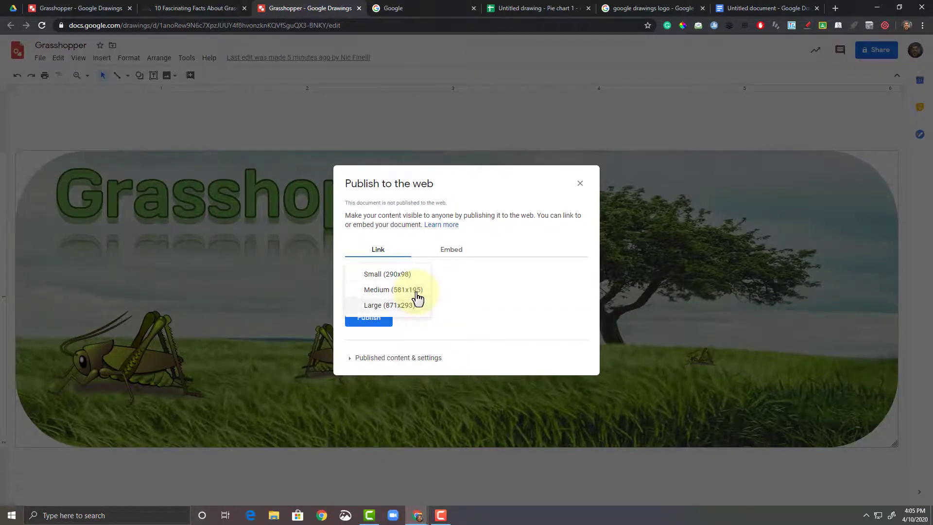
left_click(416, 306)
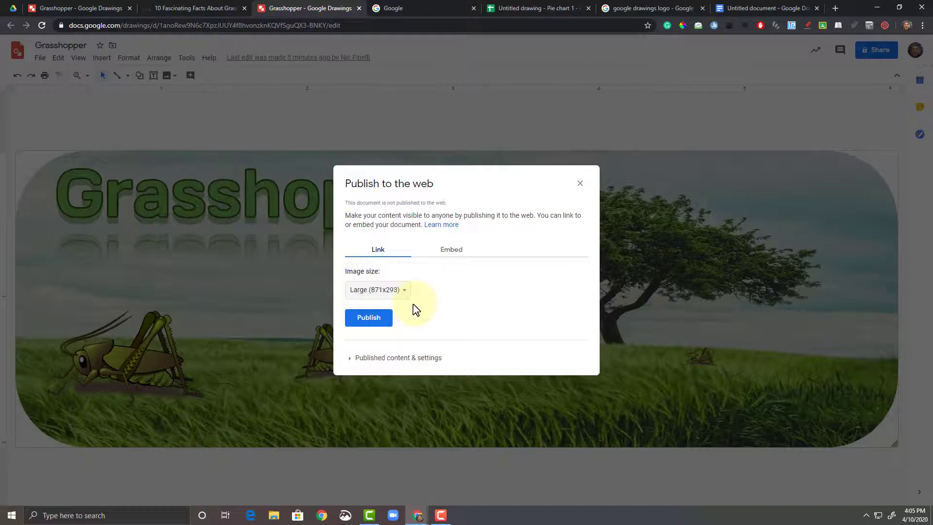
left_click(373, 323)
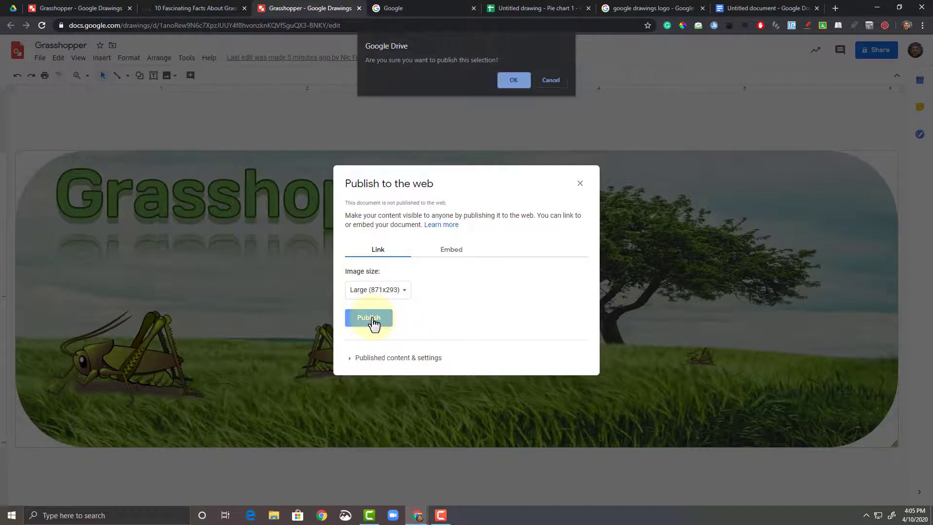
left_click(515, 80)
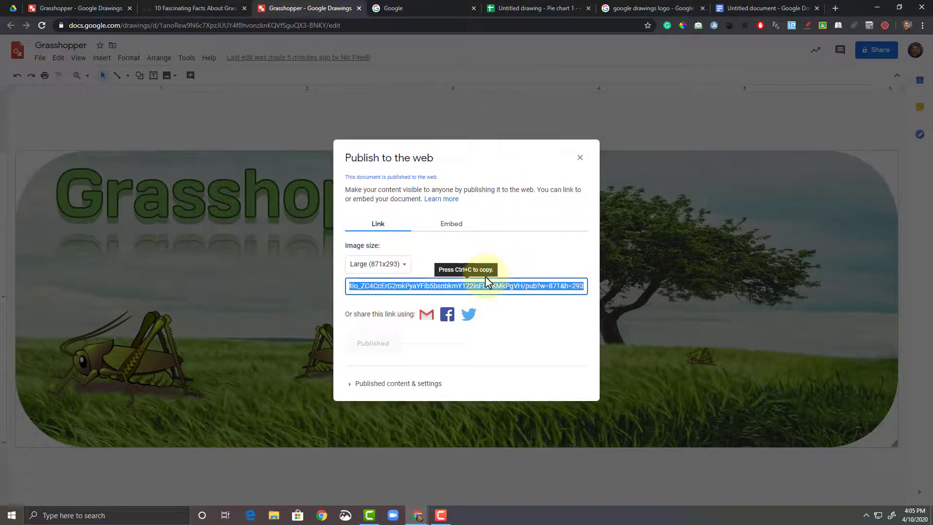
left_click(525, 335)
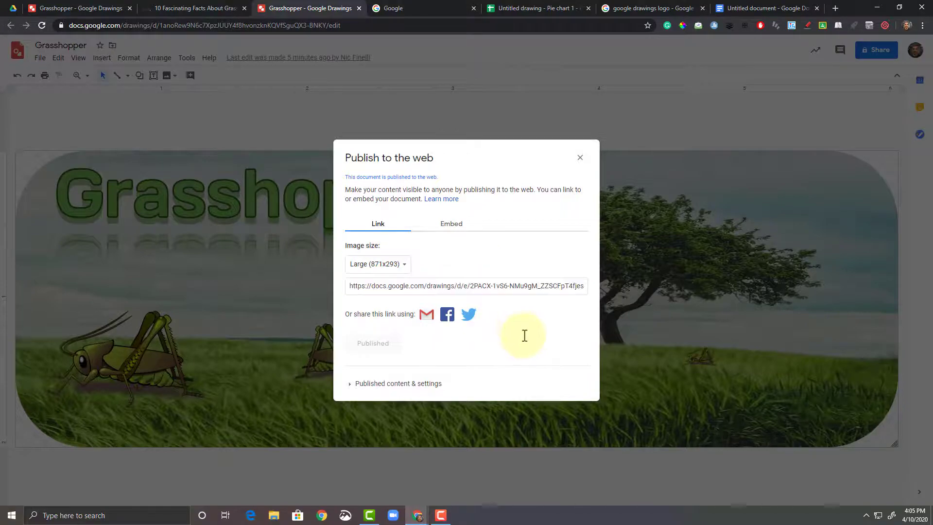
Open the published drawing link in a new browser tab and cancel saving the PNG image
left_click(835, 10)
type("https://docs.google.com/drawings/d/e/2PACX-1vS6-NMu9gM_ZZSCFpT4fjeszOkqqp7XO4lo_ZC4CcErG2mkPyaYFib5bsnbkmY122inFlSlIKMkPgVH/pub?w=871&h=293")
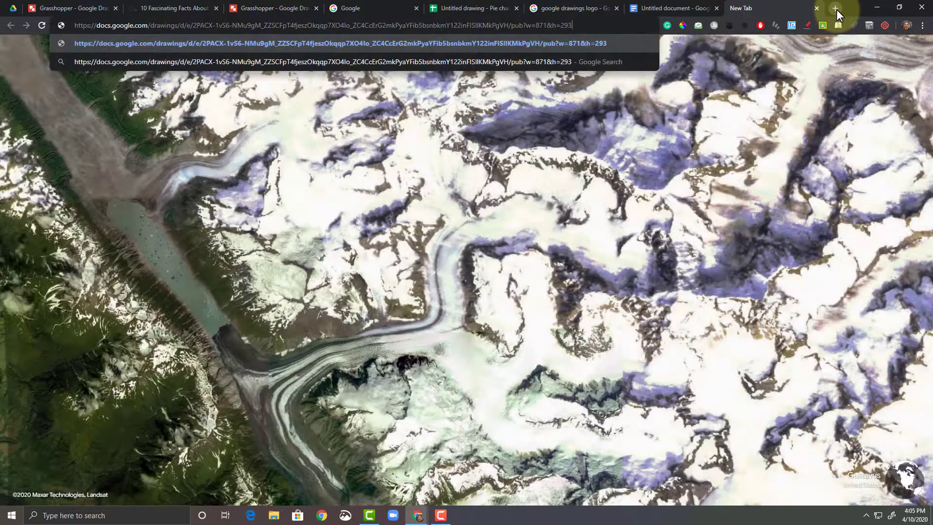
key("Return")
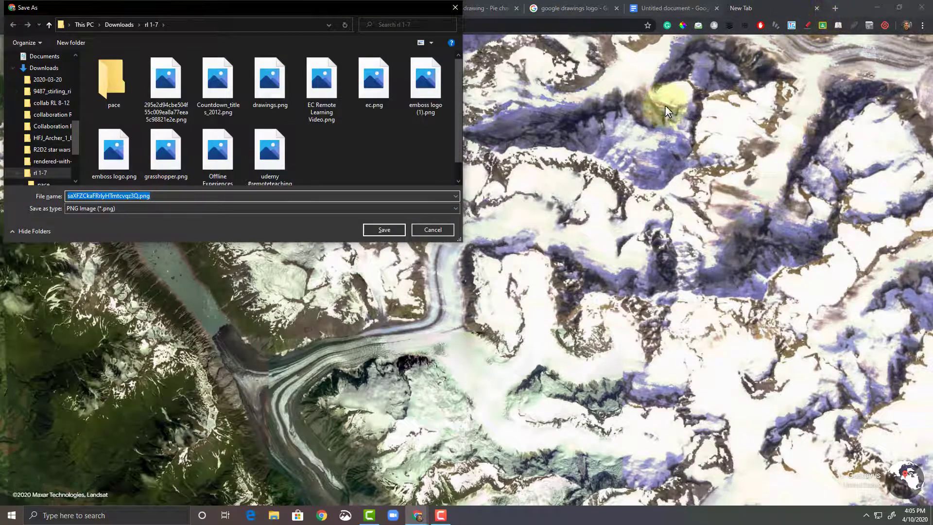
left_click(432, 229)
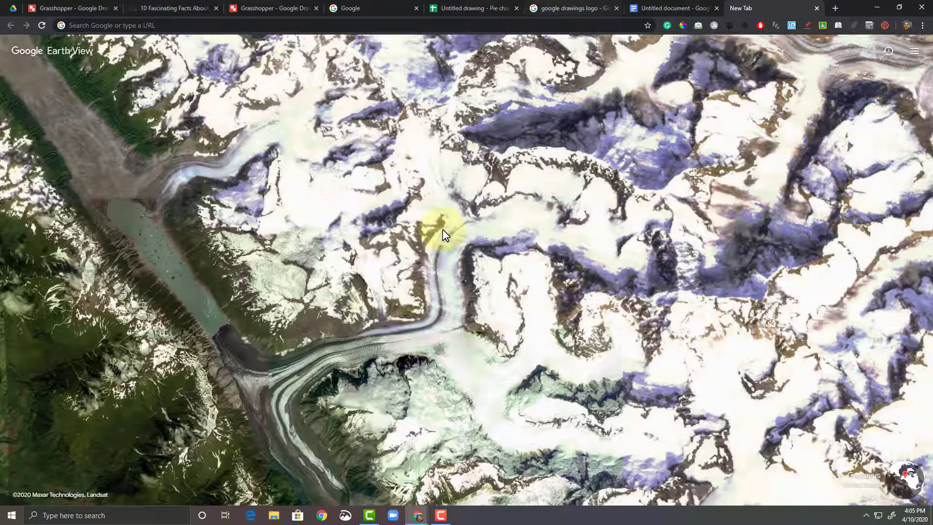
Go to sites.new in the new browser tab to create a Google Sites site
left_click(584, 23)
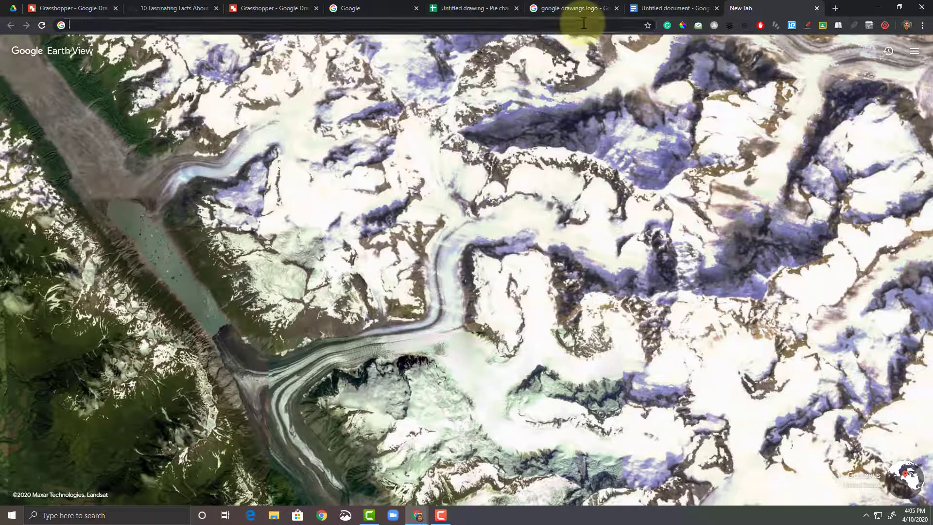
type("site.")
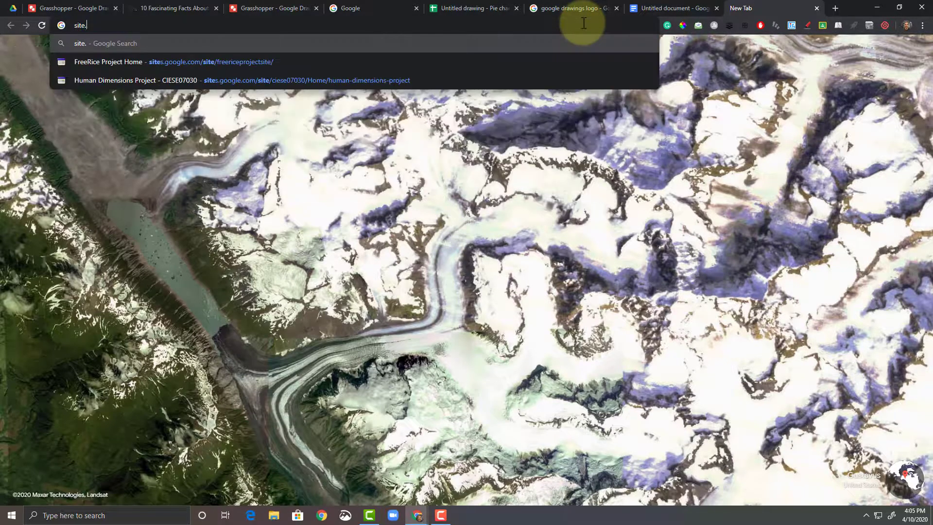
key("BackSpace")
type("s.new")
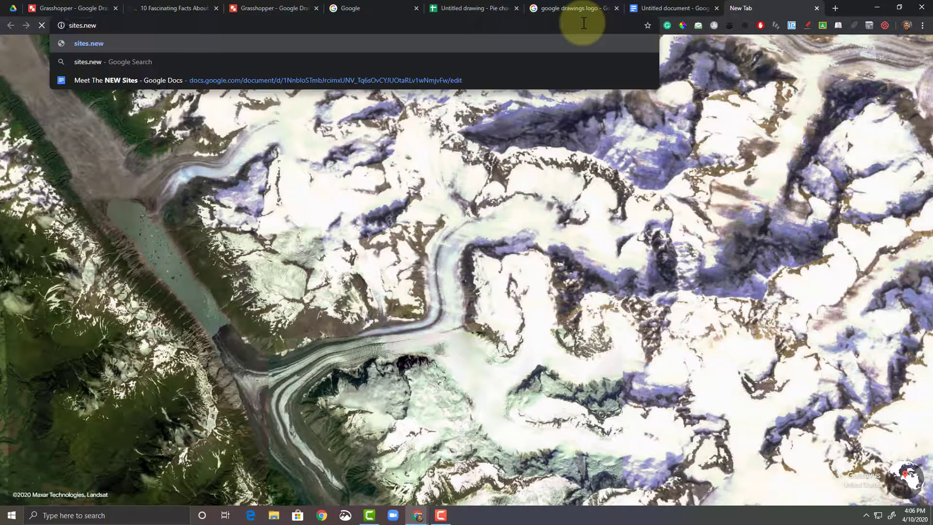
Create the new site, insert the Grasshopper drawing from the recent Google Drive files, and move it into the page header below the title
key("Return")
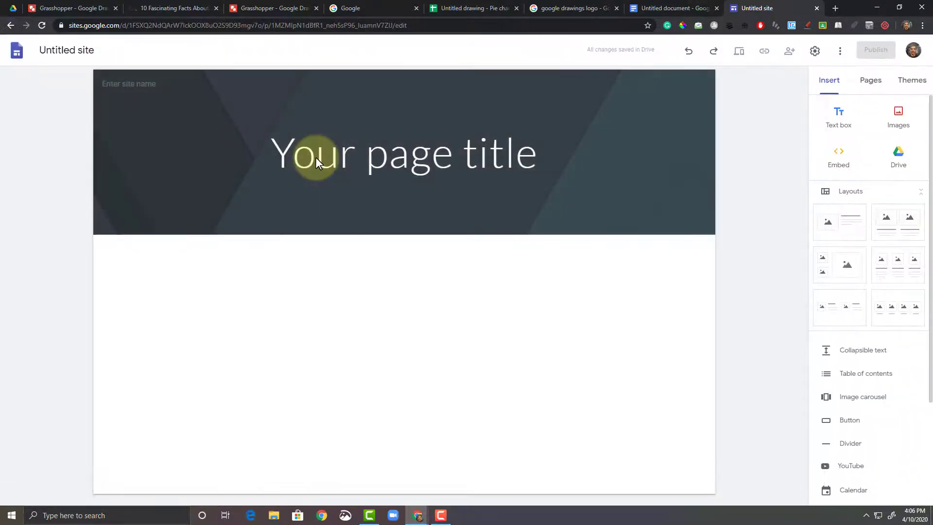
left_click(900, 161)
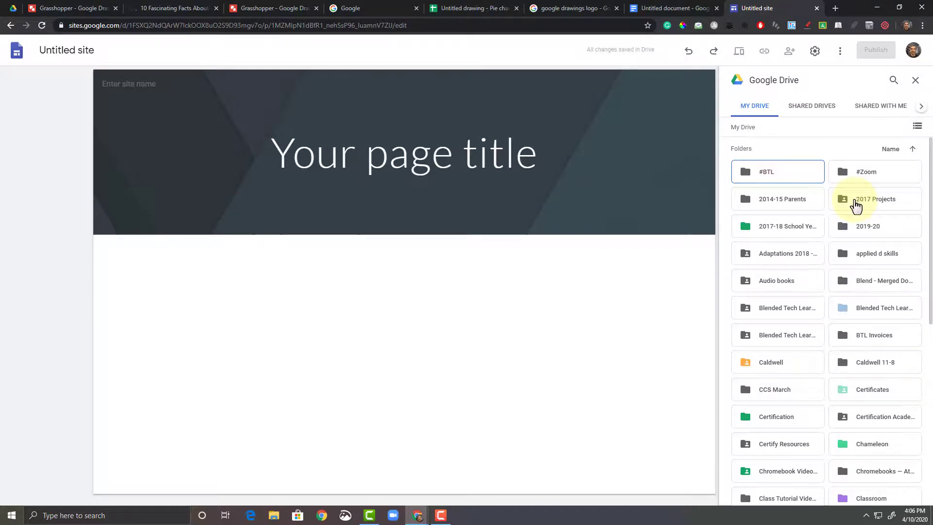
left_click(920, 110)
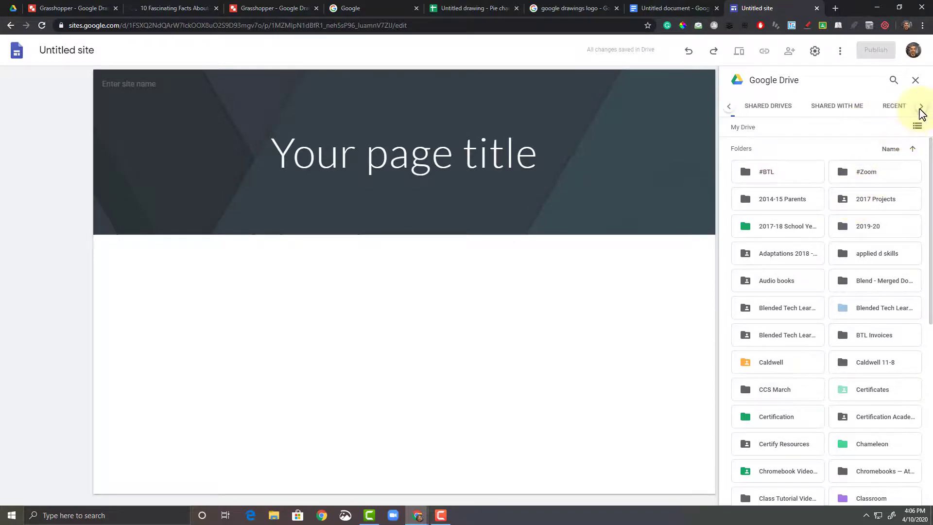
left_click(899, 111)
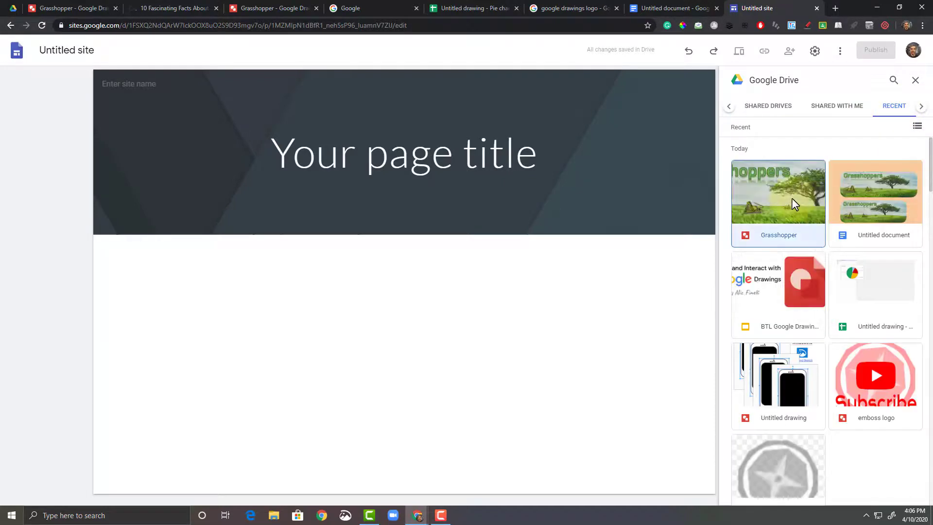
left_click(791, 198)
left_click(897, 497)
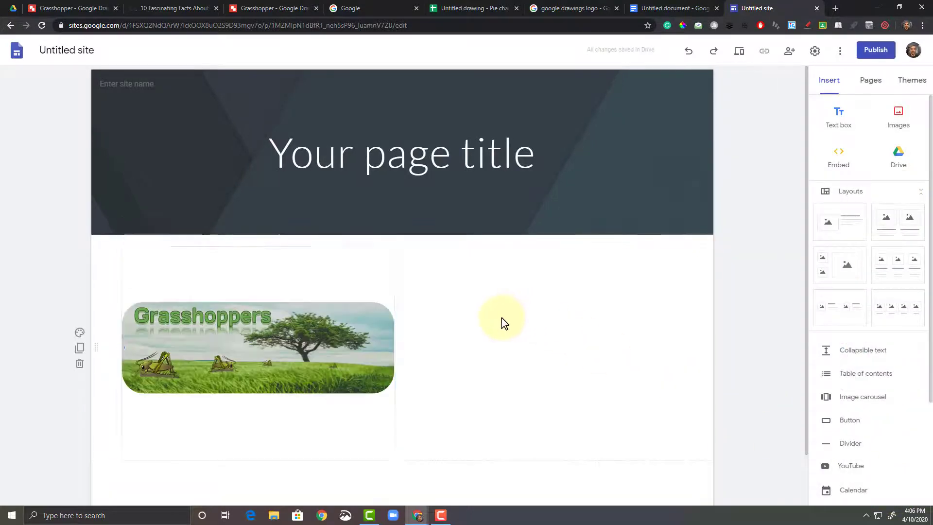
left_click_drag(358, 333, 390, 167)
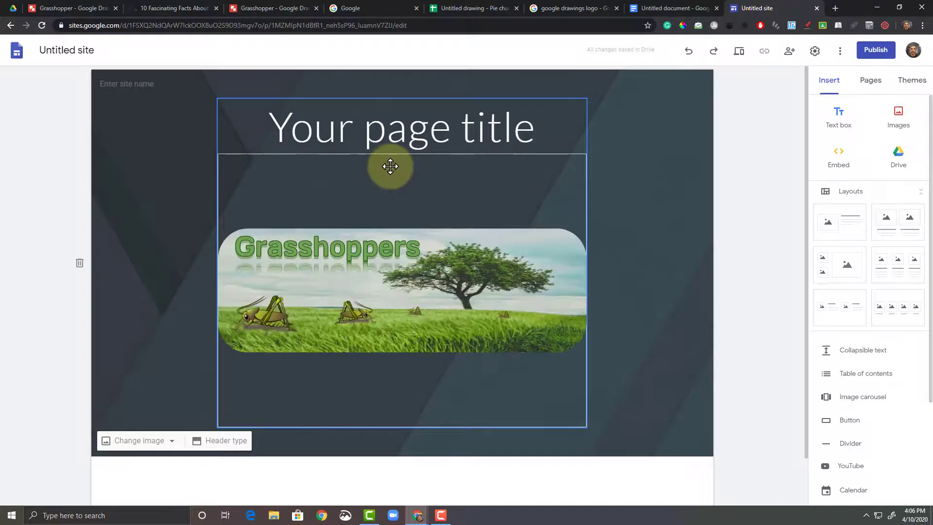
Set the header background to an image by URL, using the copied link of the published Grasshopper drawing
left_click(171, 447)
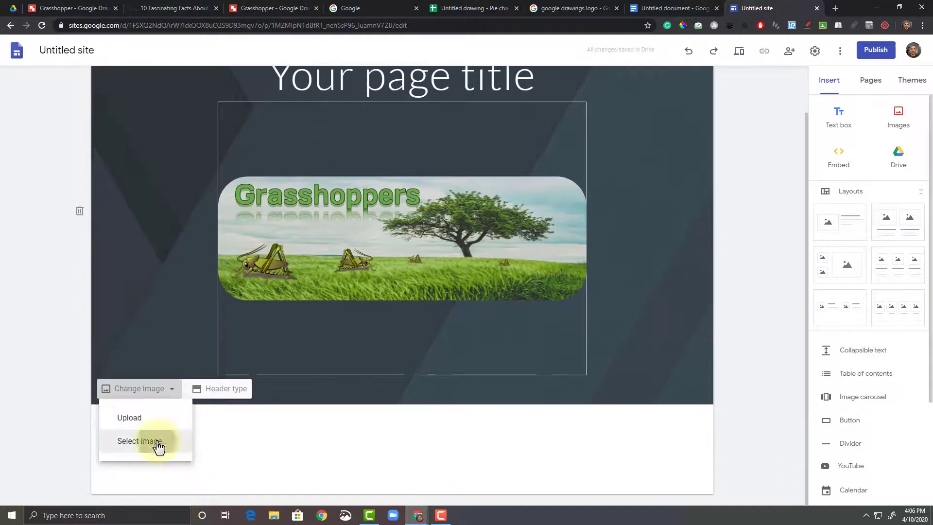
left_click(157, 445)
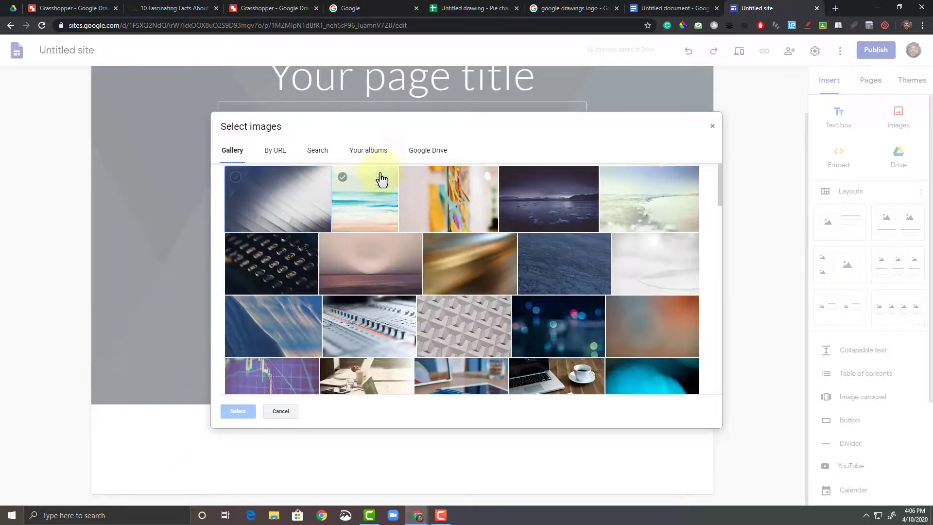
left_click(419, 154)
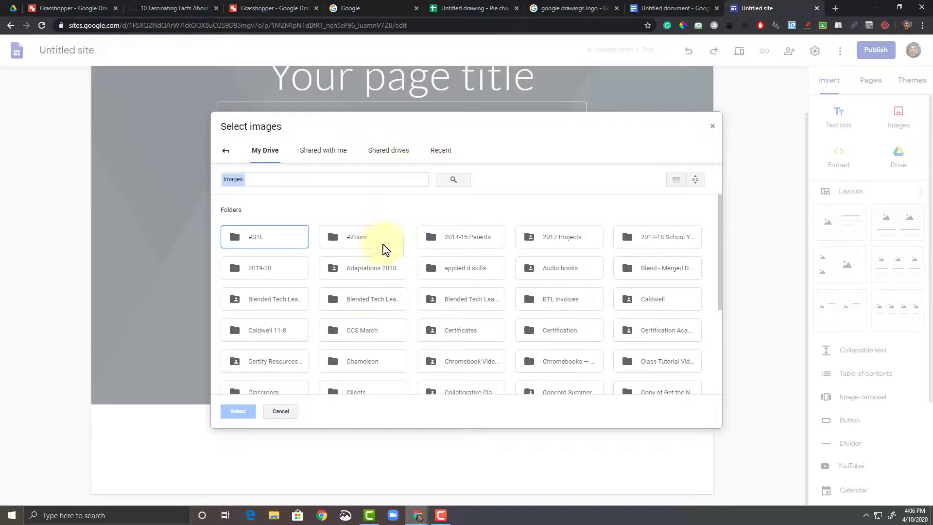
scroll(360, 302, "down", 3)
scroll(362, 304, "up", 3)
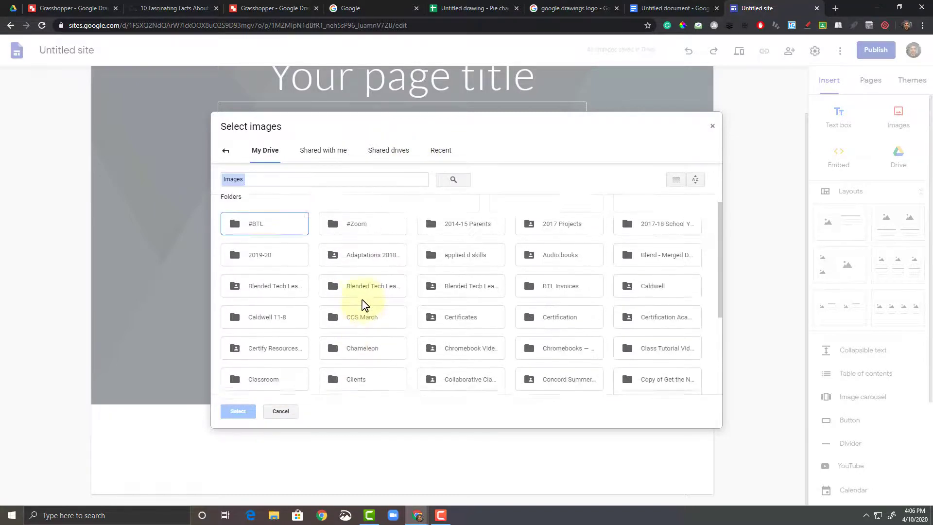
left_click(225, 151)
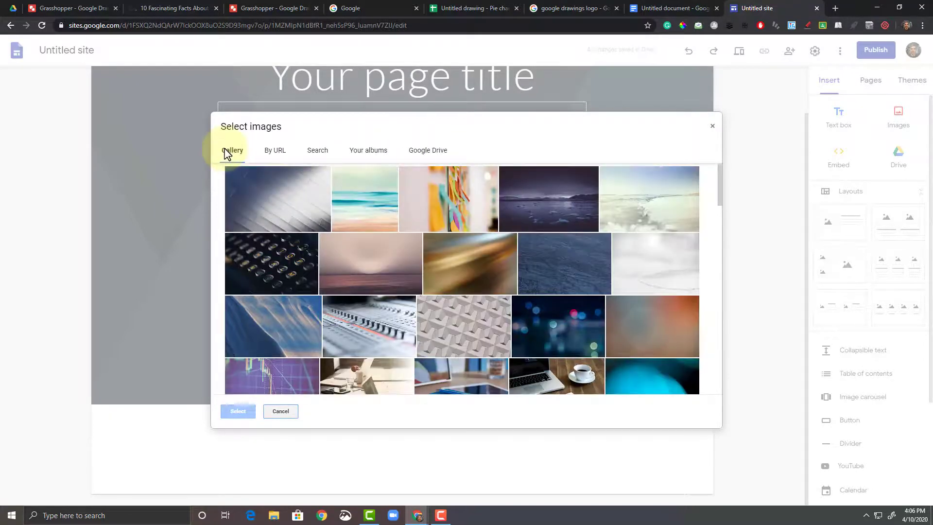
left_click(284, 154)
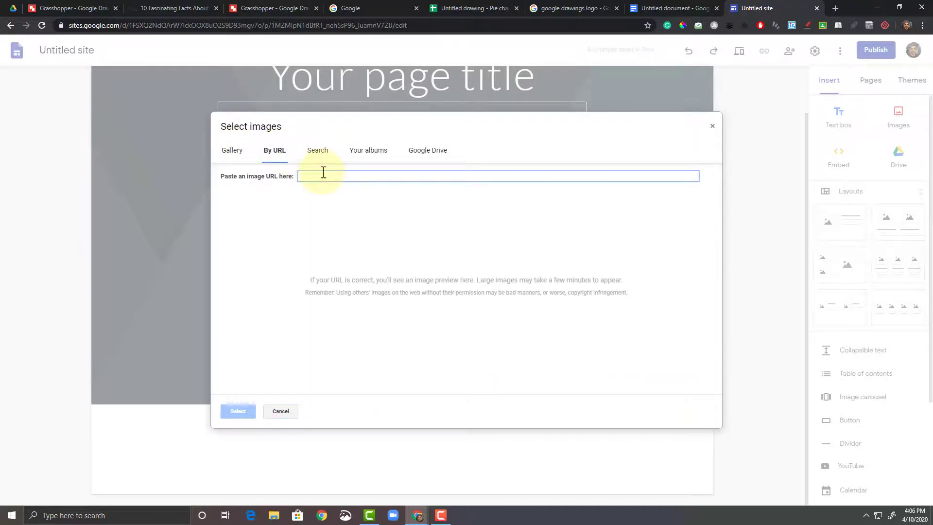
type("https://docs.google.com/drawings/d/e/2PACX-1vS6-NMu9gM_ZZSCFpT4fjeszOkqqp7XO4lo_ZC4CcErG2mkPyaYFib5bsnbkmY122inFISlIKMkPgVH/pub?w=871&h=293")
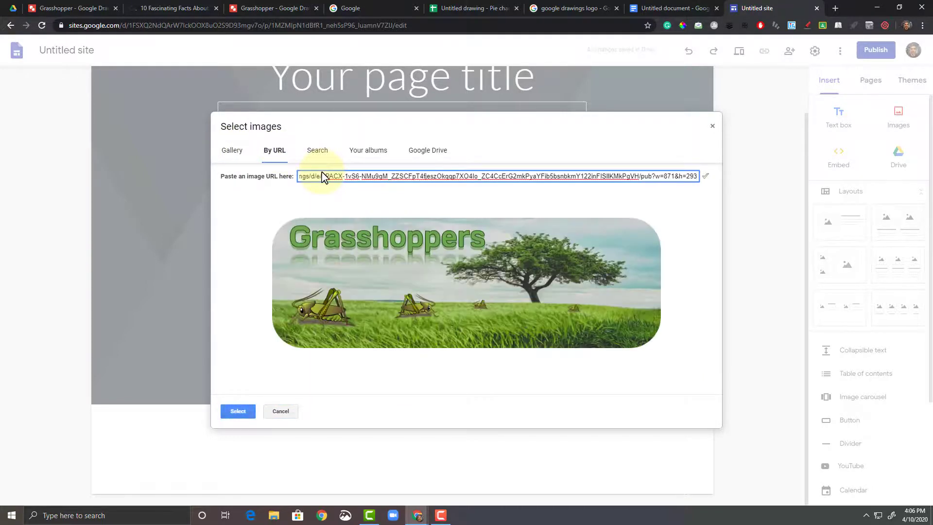
left_click(238, 411)
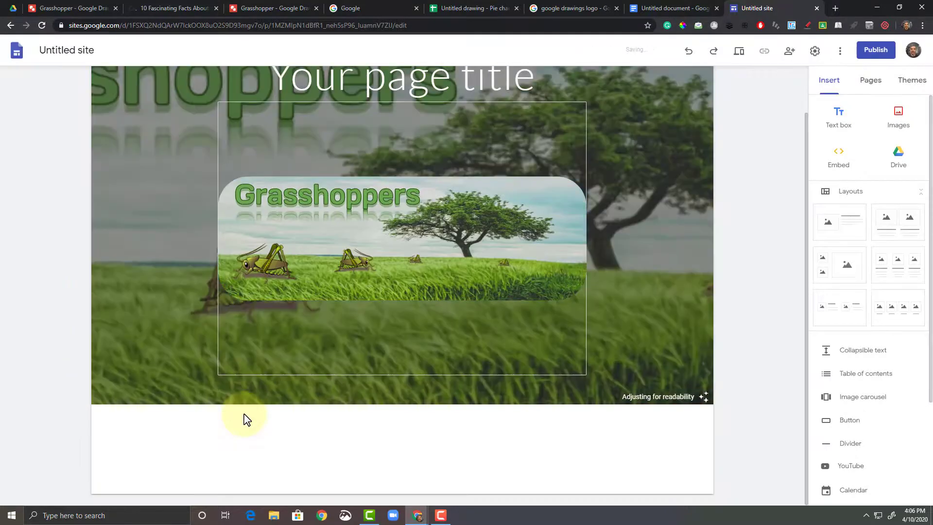
scroll(294, 374, "up", 1)
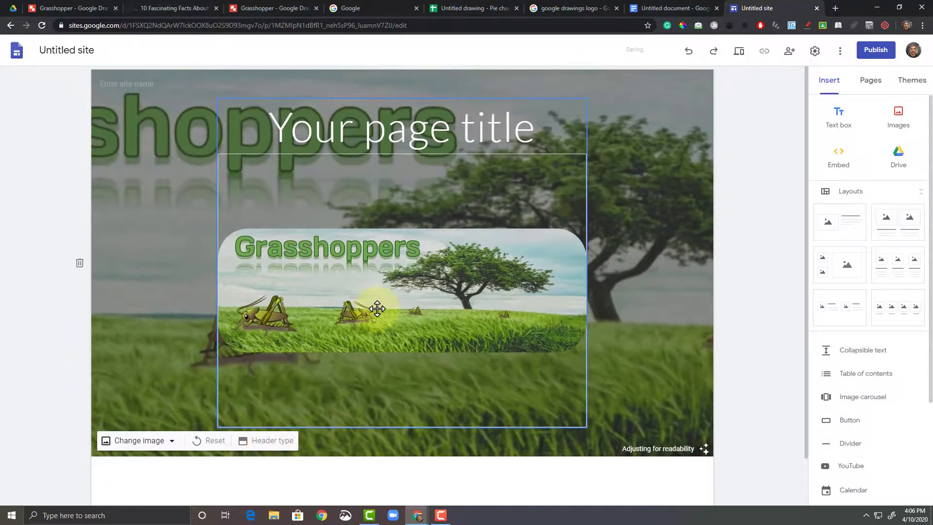
left_click(377, 309)
left_click(172, 248)
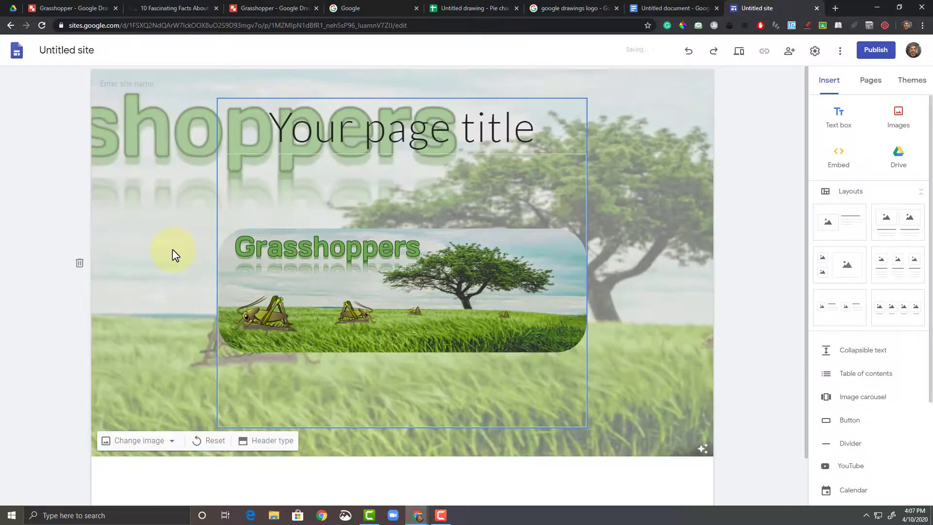
scroll(173, 249, "down", 1)
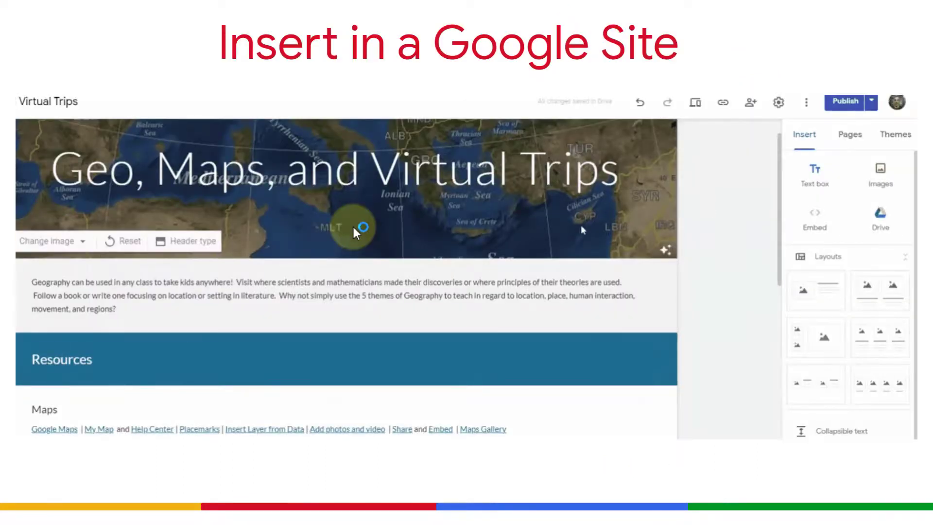
left_click(880, 215)
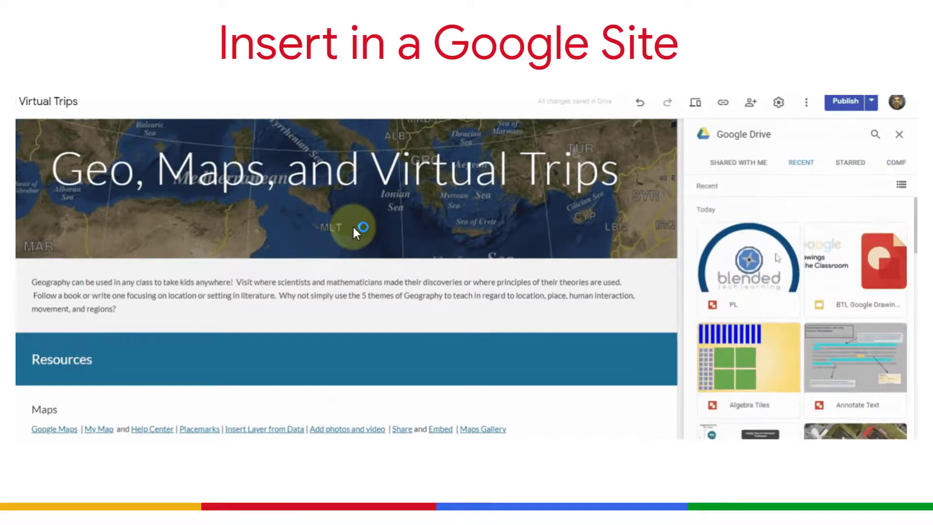
left_click(774, 261)
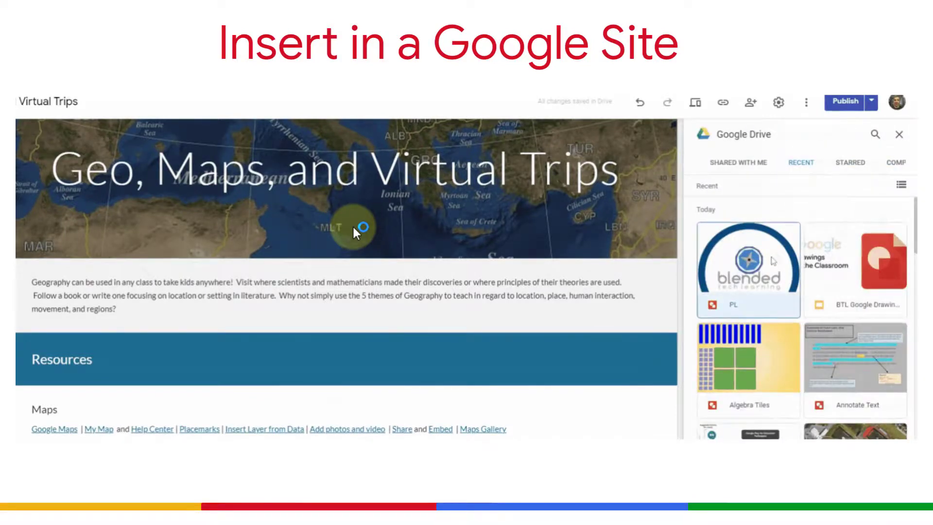
double_click(774, 260)
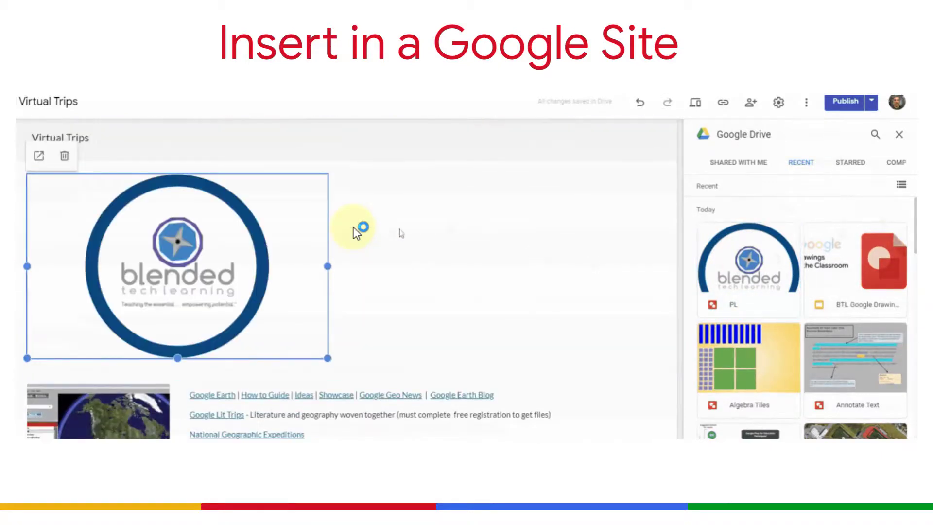
key("Right")
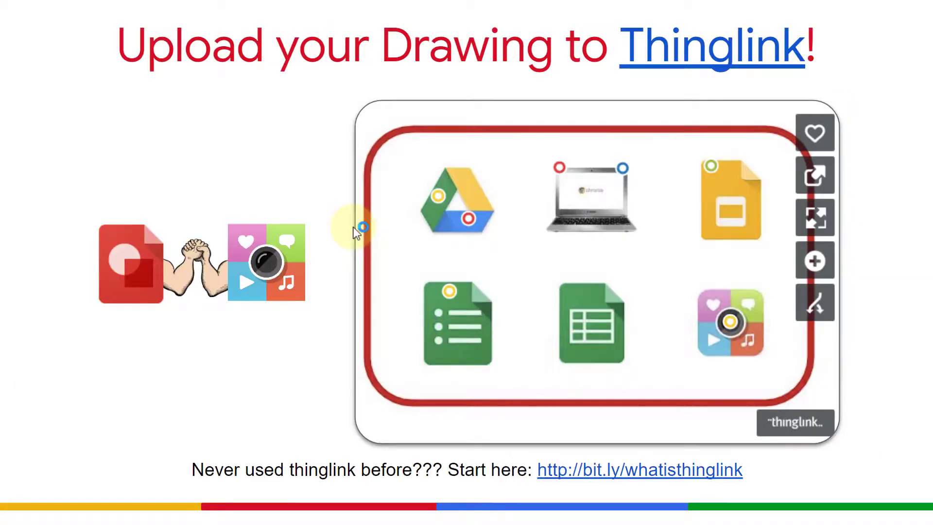